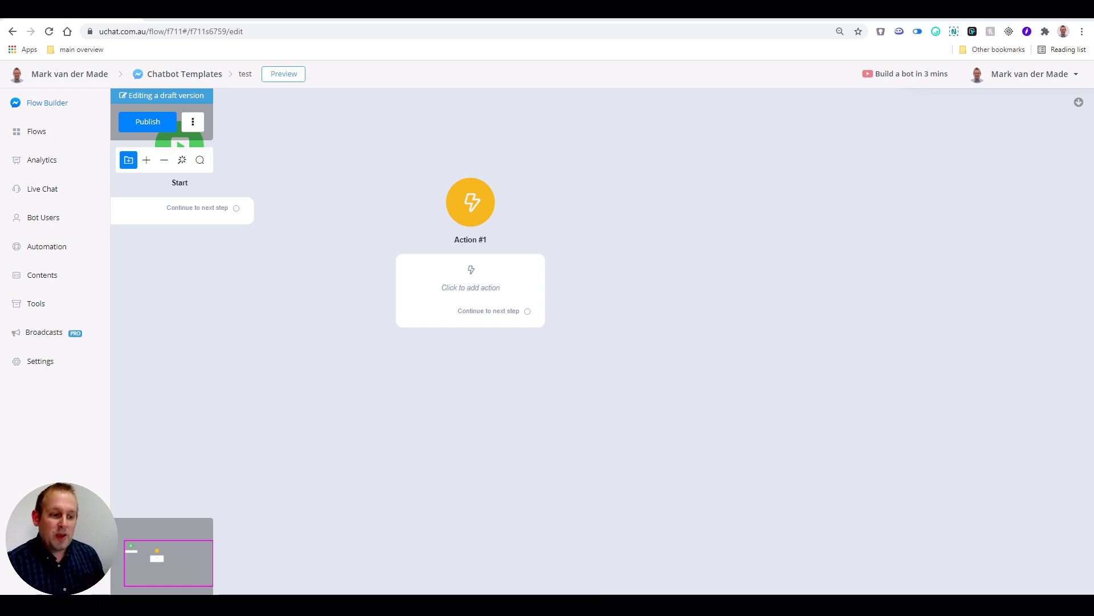
{"action": "left_click", "coordinate": [43, 271]}
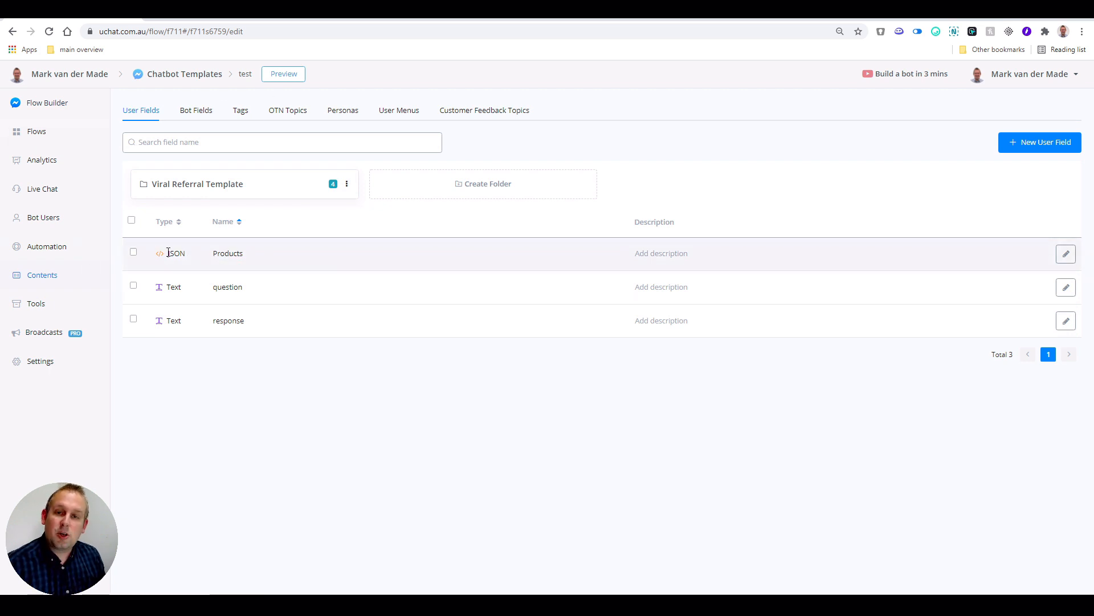
{"action": "left_click", "coordinate": [1004, 142]}
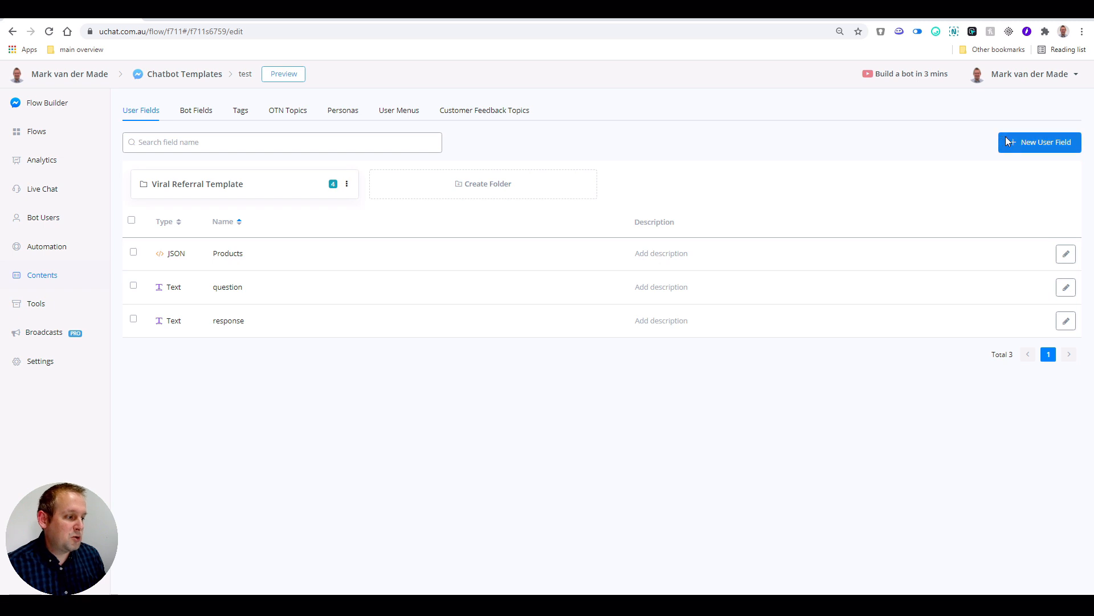
{"action": "left_click", "coordinate": [669, 176]}
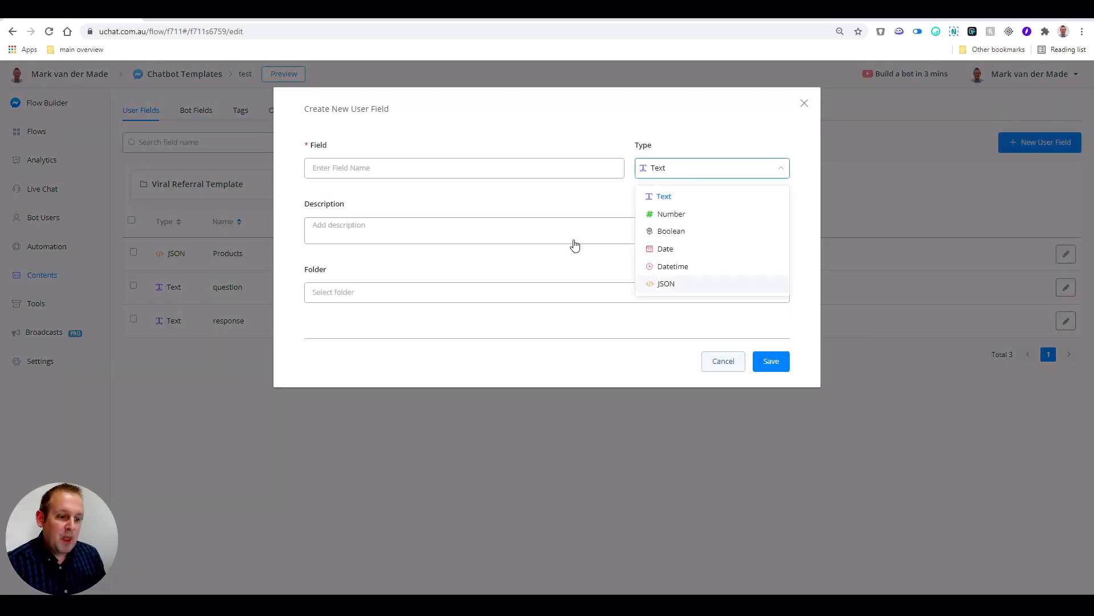
{"action": "left_click", "coordinate": [724, 361]}
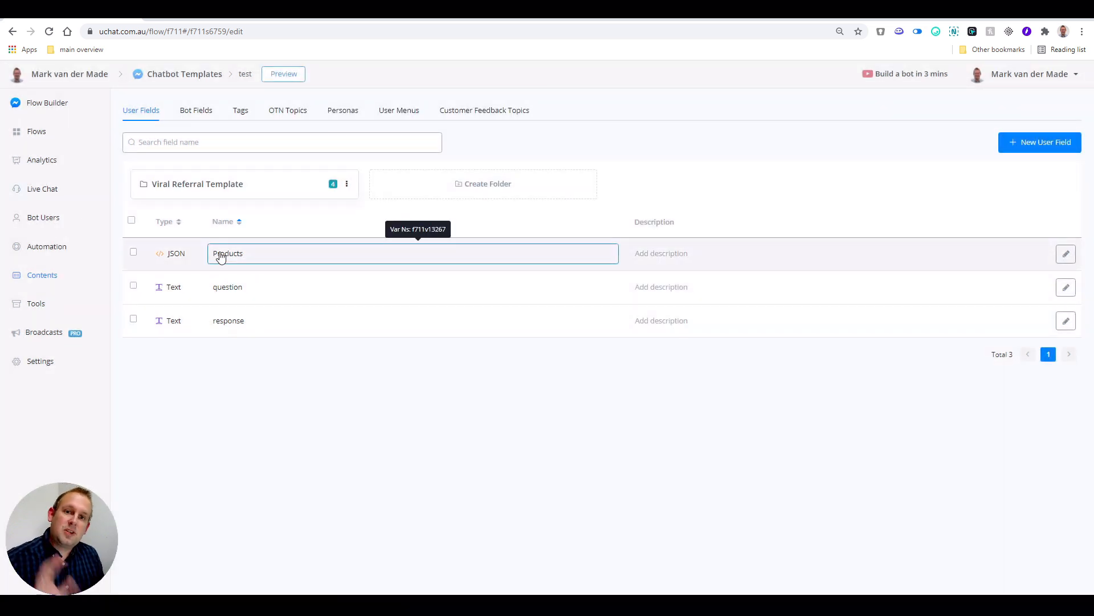
{"action": "left_click", "coordinate": [42, 132]}
{"action": "left_click", "coordinate": [455, 305]}
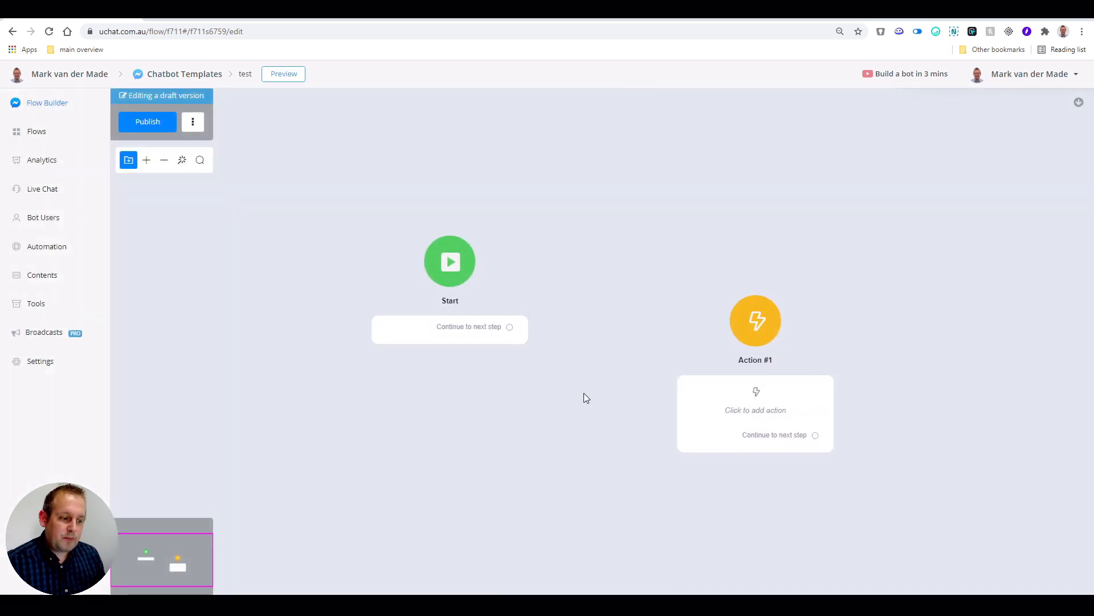
- Reposition Action #1, attach a Google Sheets integration action to it, and bring up its operation choices
{"action": "left_click_drag", "start_coordinate": [579, 415], "coordinate": [292, 310]}
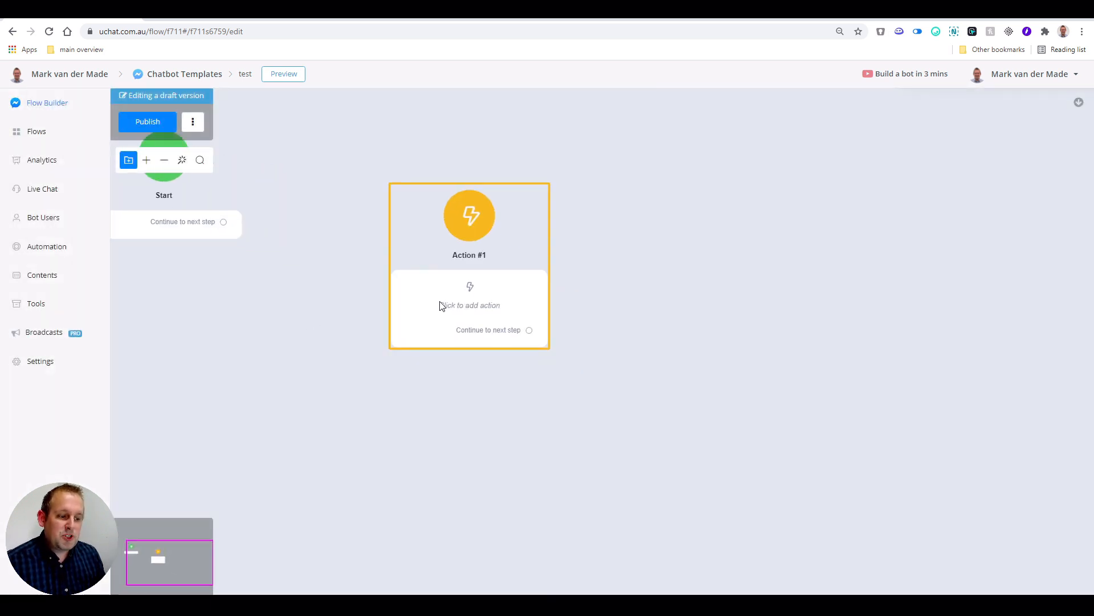
{"action": "left_click_drag", "start_coordinate": [438, 301], "coordinate": [353, 256]}
{"action": "left_click", "coordinate": [354, 260]}
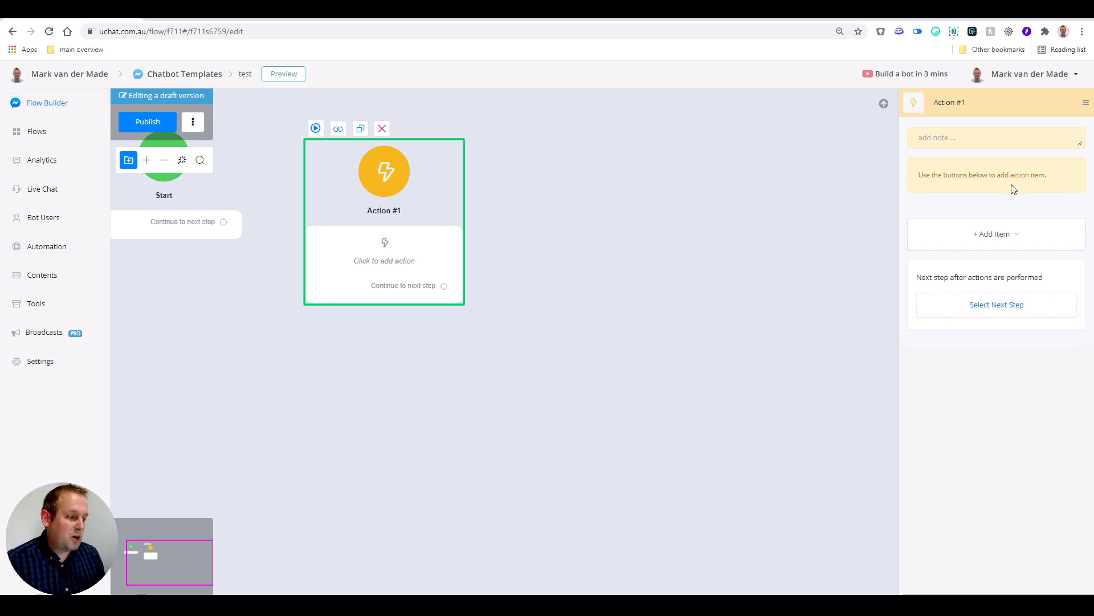
{"action": "left_click", "coordinate": [975, 238]}
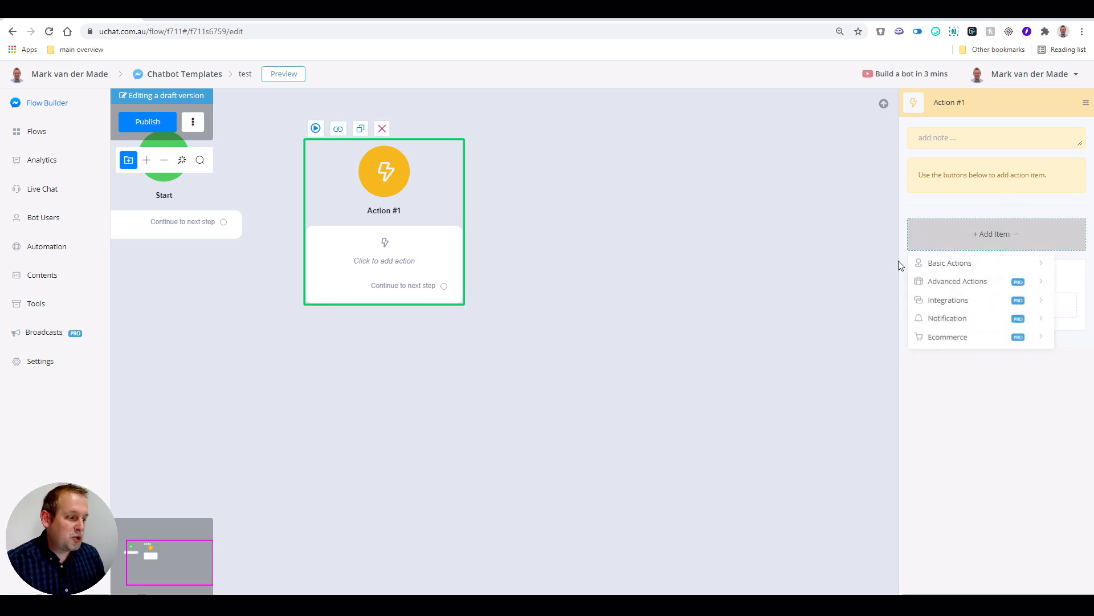
{"action": "left_click", "coordinate": [960, 300]}
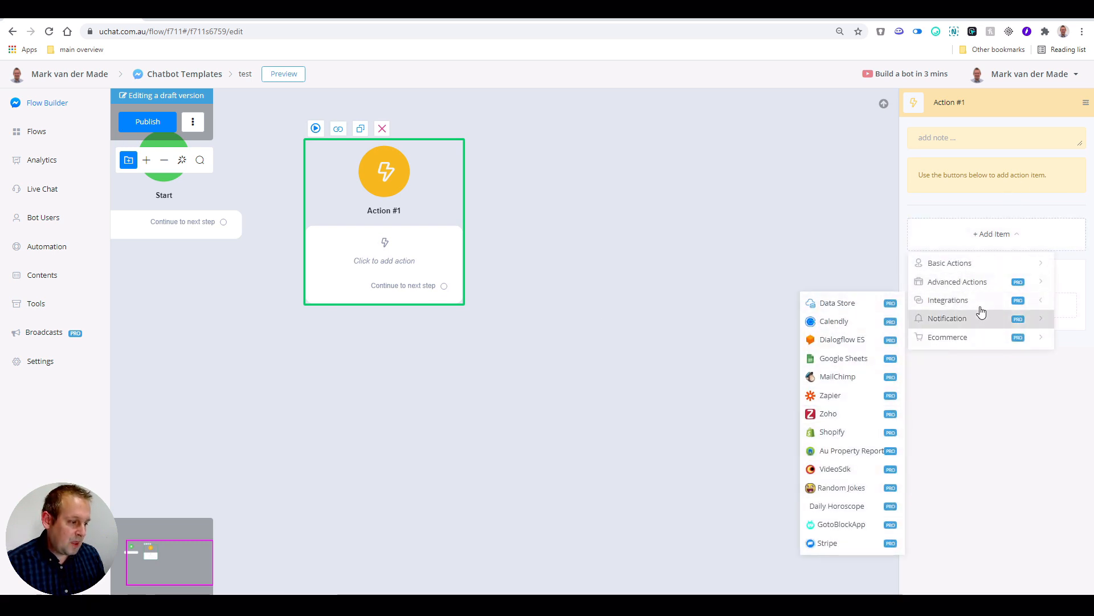
{"action": "left_click", "coordinate": [858, 363]}
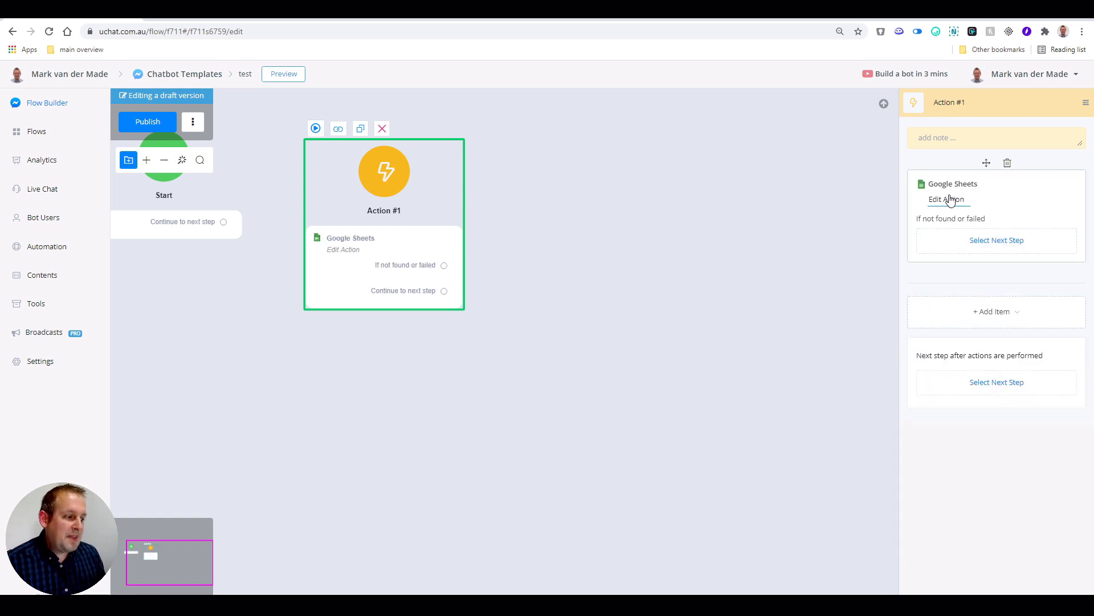
{"action": "left_click", "coordinate": [949, 199]}
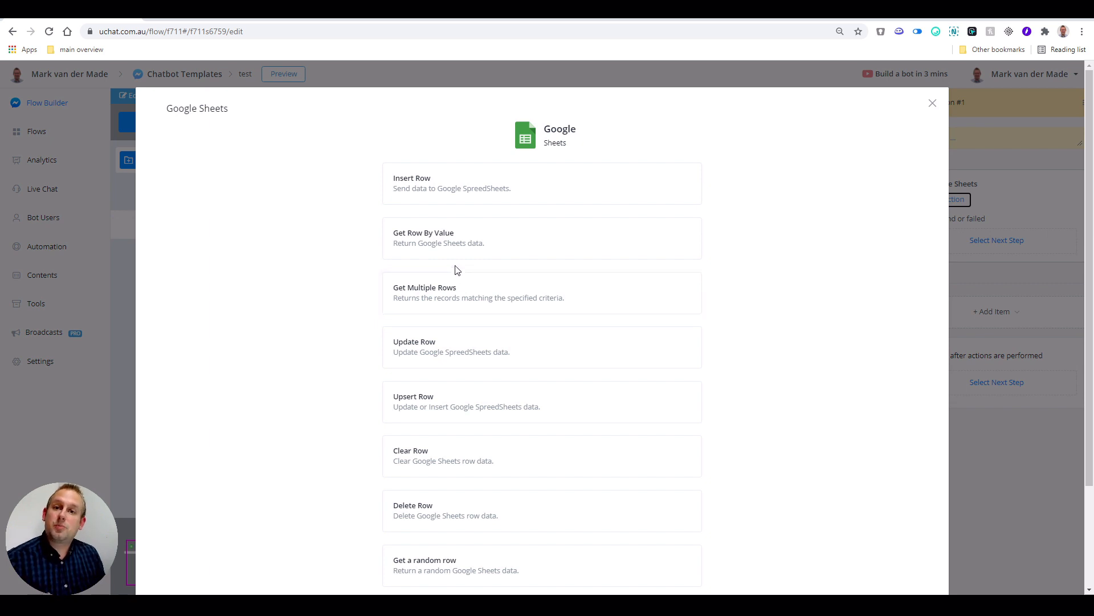
- Set the Google Sheets action to Get Multiple Rows from 'Untitled spreadsheet', then view that spreadsheet
{"action": "left_click", "coordinate": [440, 294]}
{"action": "left_click", "coordinate": [441, 229]}
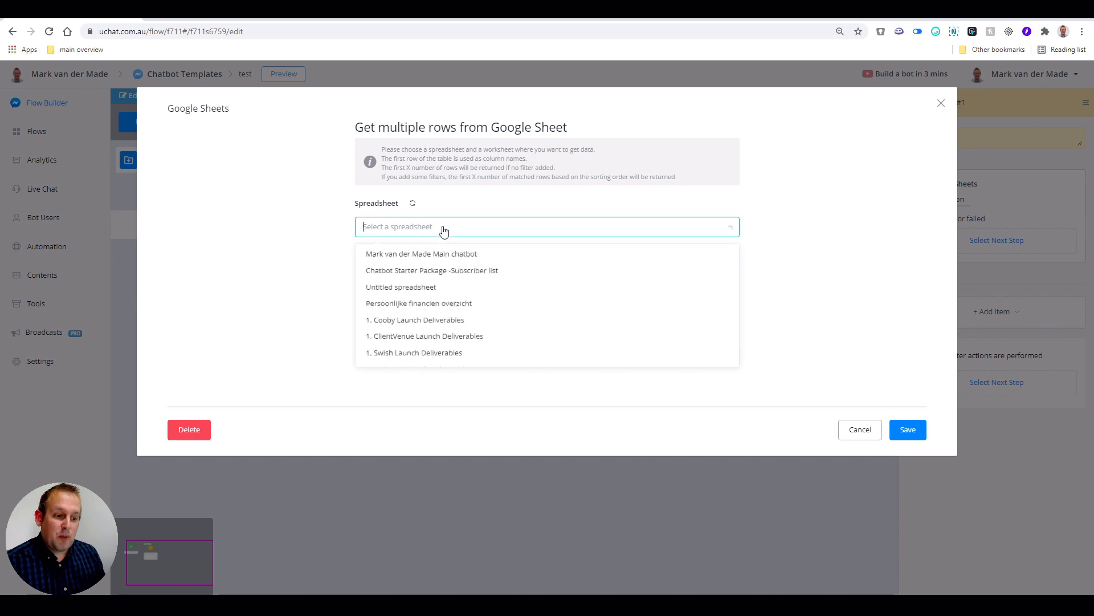
{"action": "left_click", "coordinate": [379, 290]}
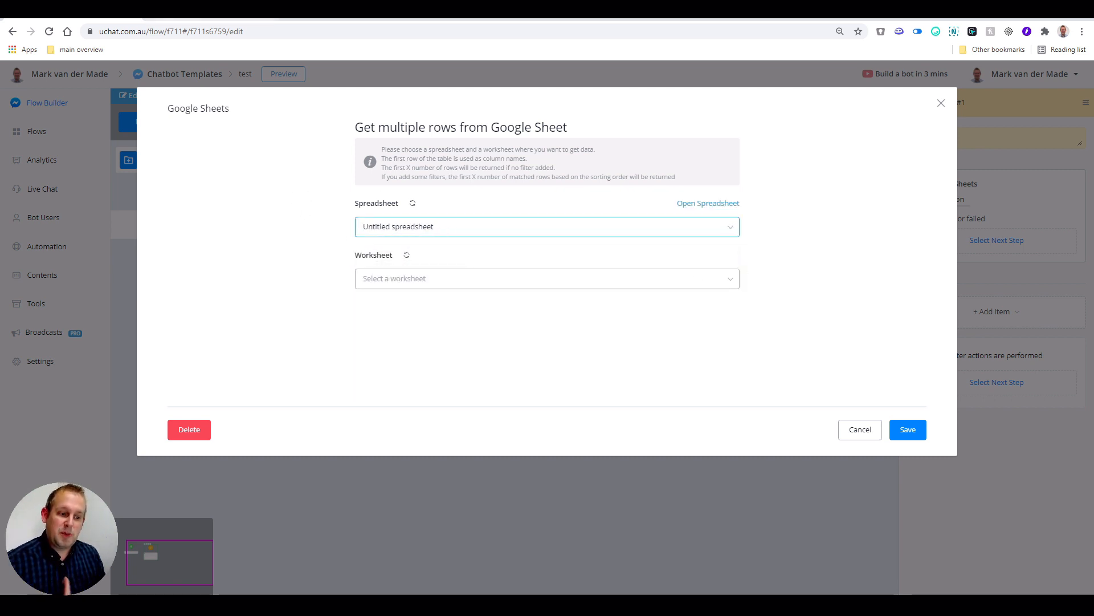
{"action": "left_click", "coordinate": [210, 13]}
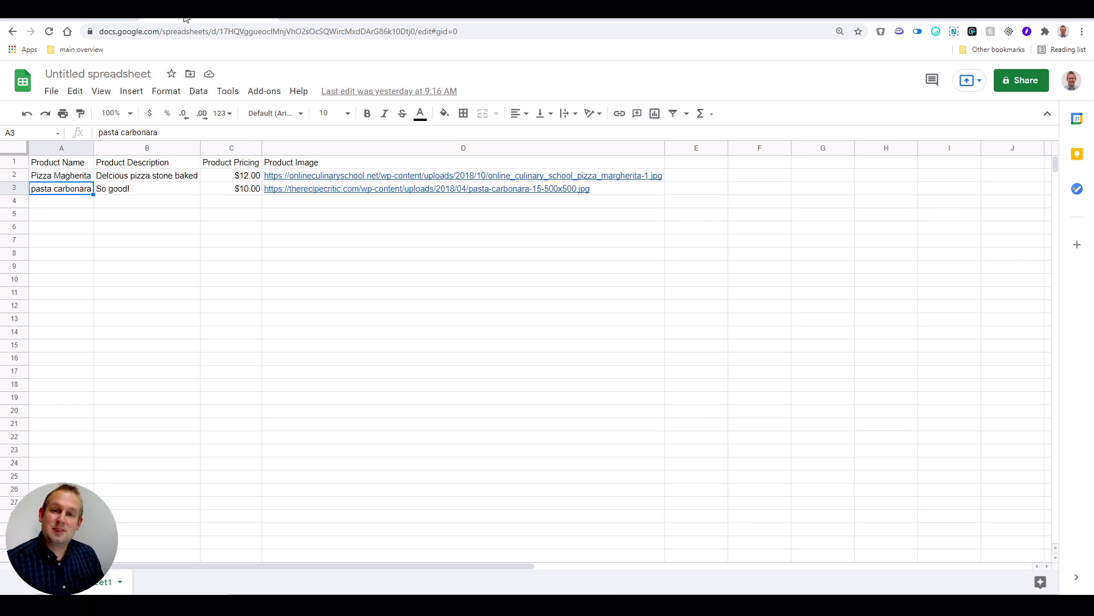
- Inspect the product rows from cell A2 (Pizza Magherita) in Google Sheets, then return to uChat
{"action": "left_click", "coordinate": [61, 178]}
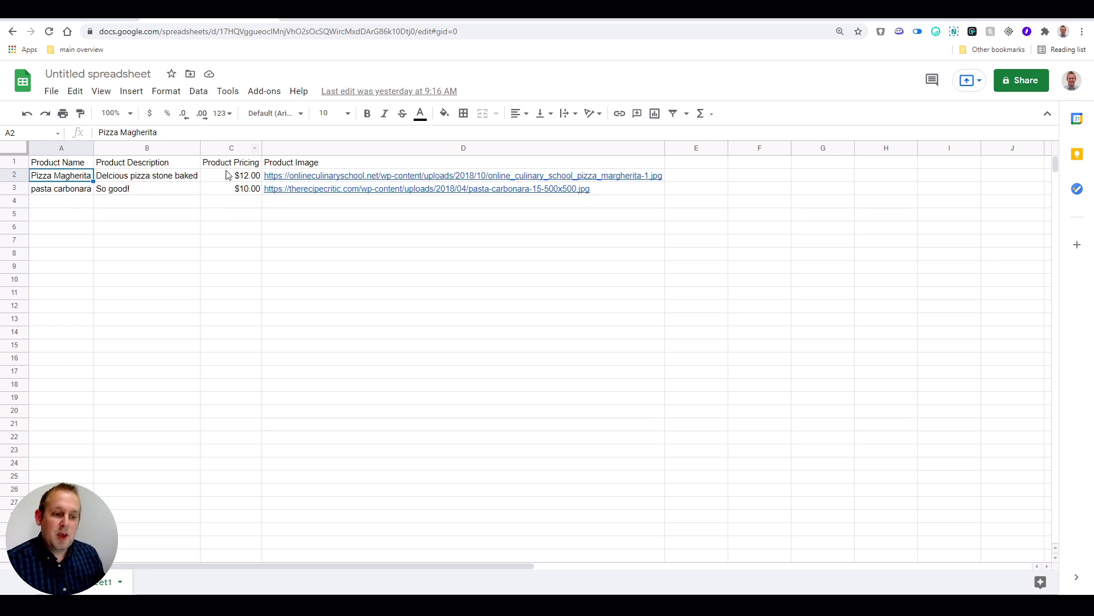
{"action": "mouse_move", "coordinate": [330, 180]}
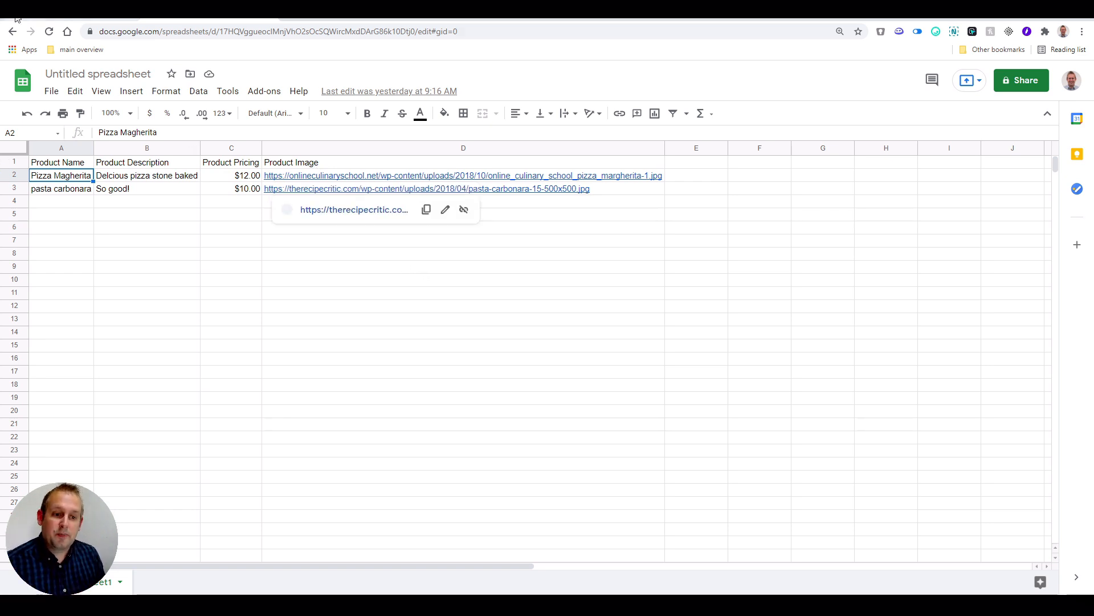
{"action": "left_click", "coordinate": [55, 16]}
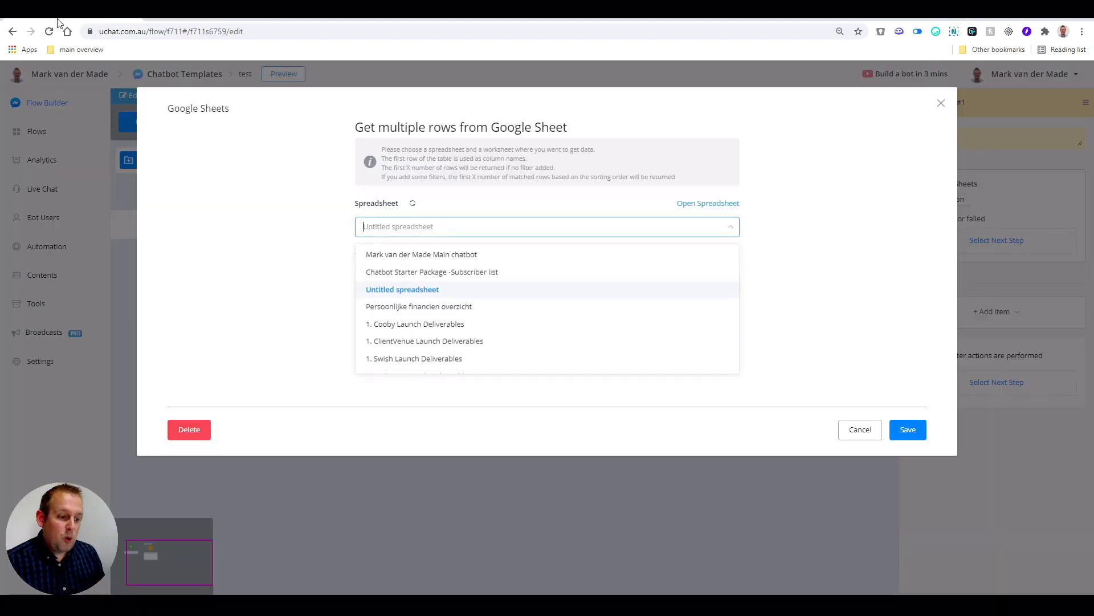
- Use Untitled spreadsheet's Sheet1 as the source and save up to 30 matched rows
{"action": "left_click", "coordinate": [413, 291]}
{"action": "left_click", "coordinate": [441, 284]}
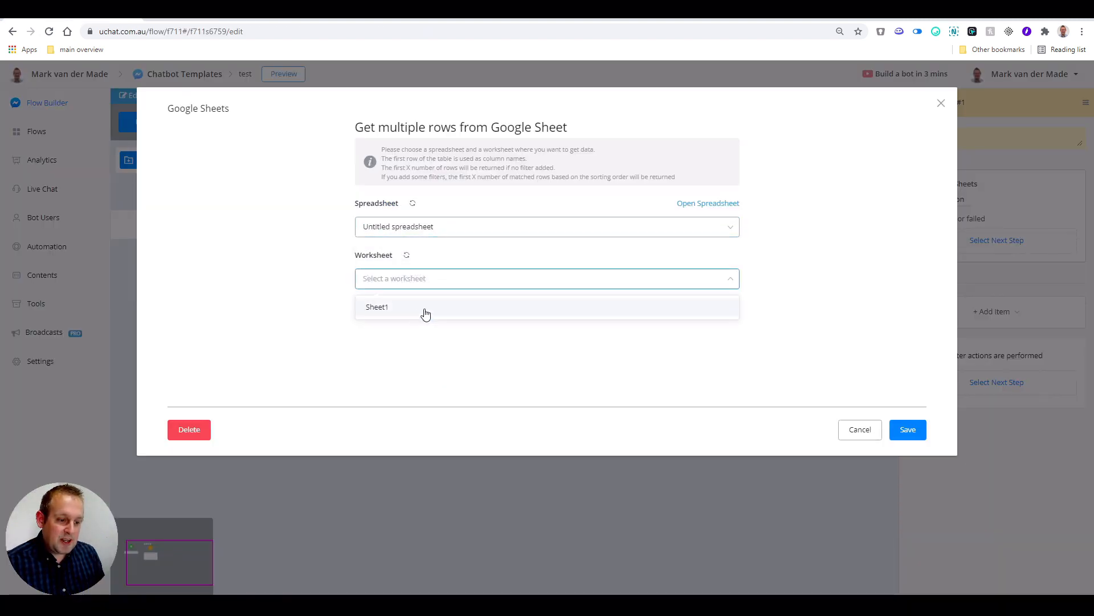
{"action": "left_click", "coordinate": [415, 316]}
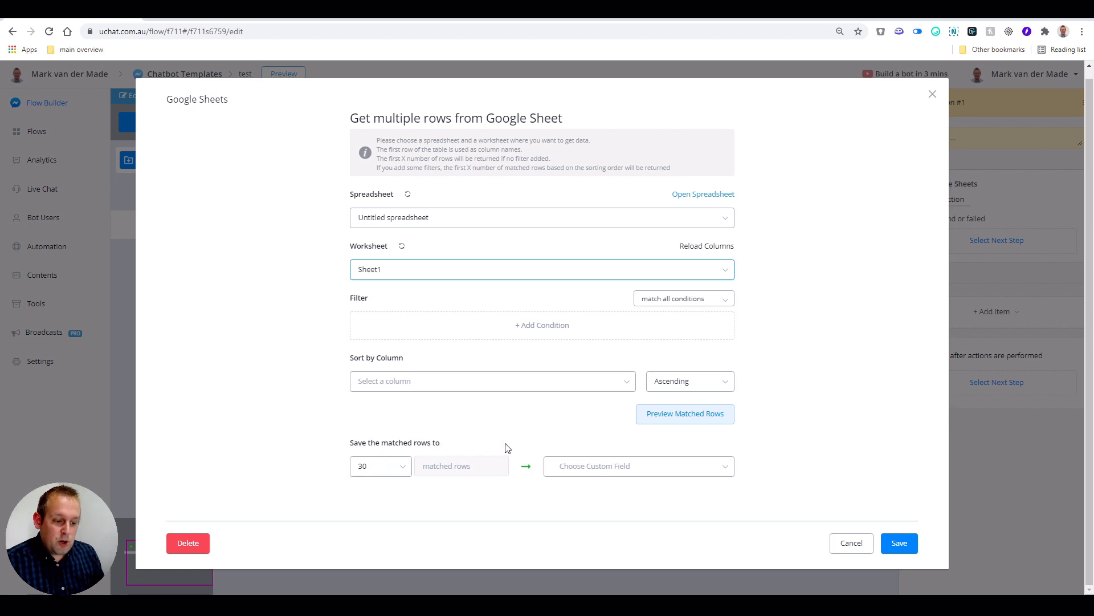
{"action": "left_click", "coordinate": [386, 474]}
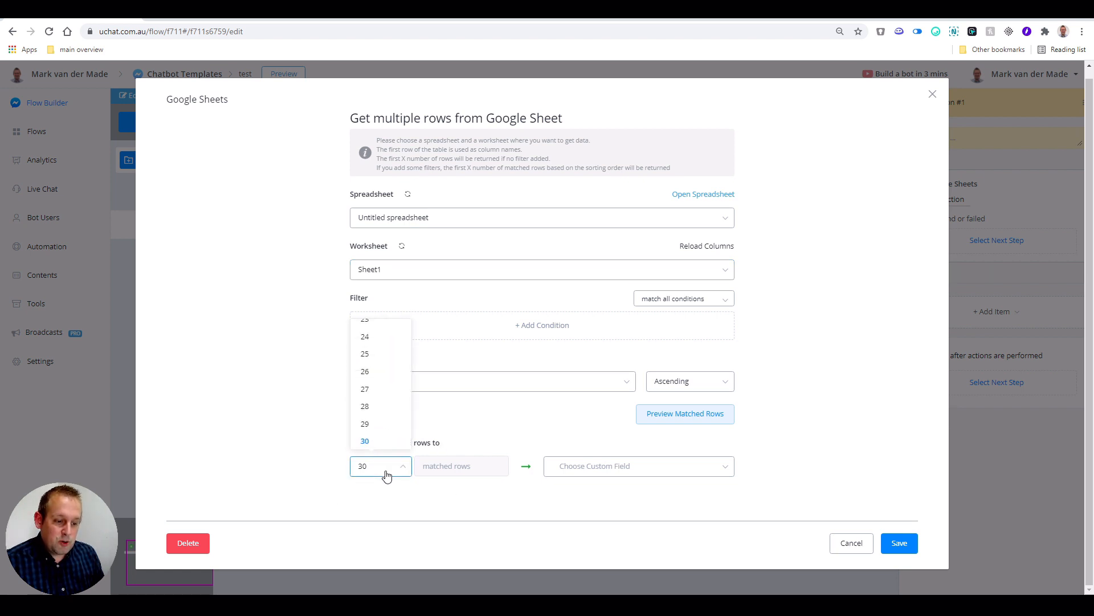
{"action": "left_click", "coordinate": [385, 473]}
{"action": "left_click", "coordinate": [386, 474]}
{"action": "scroll", "coordinate": [386, 418], "scroll_direction": "down", "scroll_amount": 6}
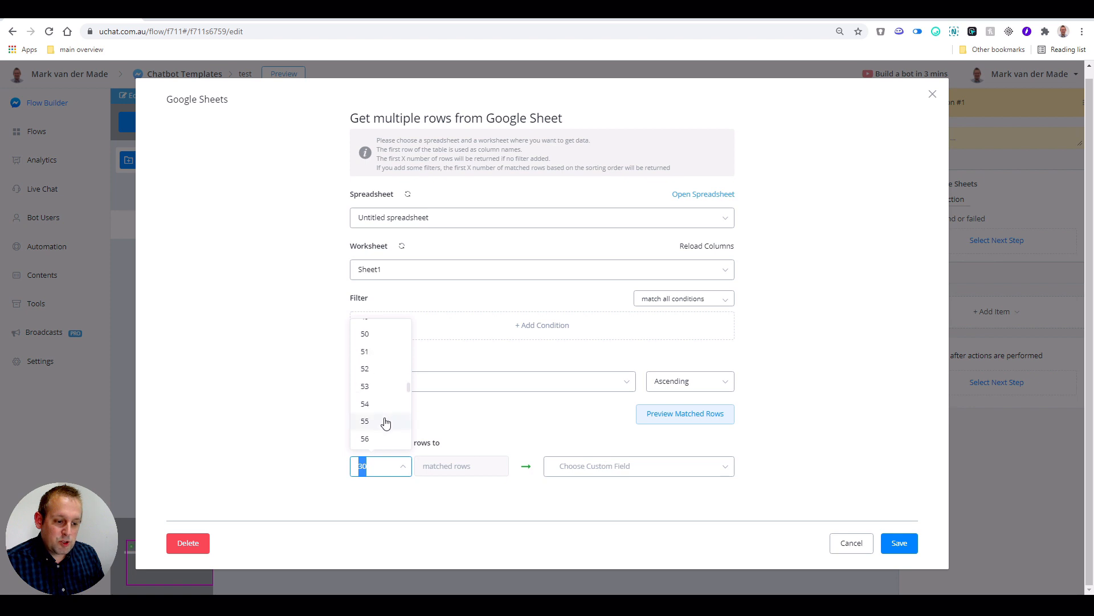
{"action": "scroll", "coordinate": [386, 422], "scroll_direction": "down", "scroll_amount": 10}
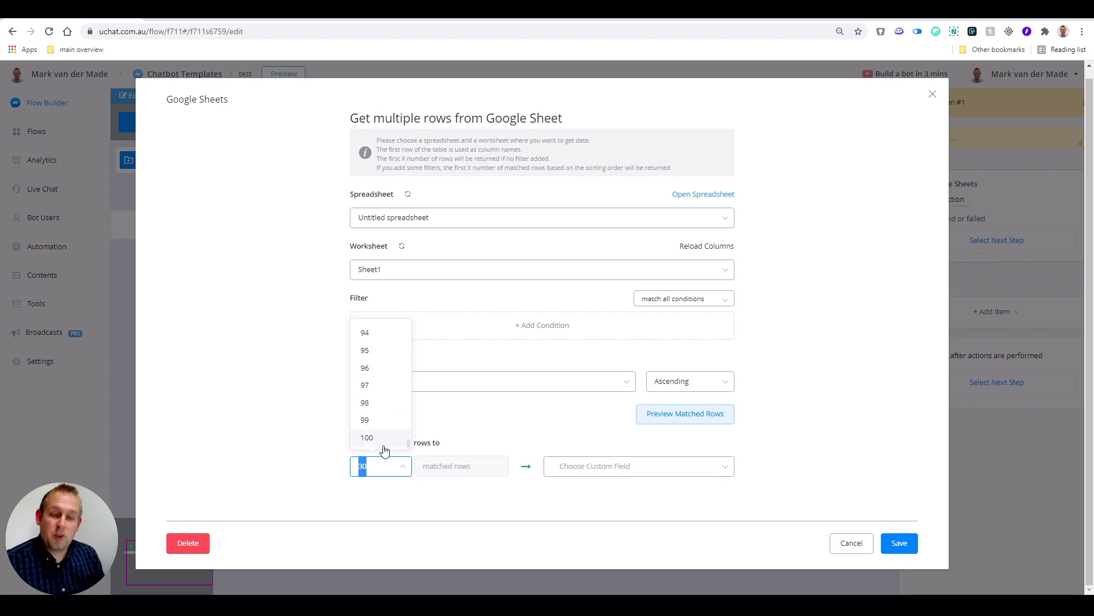
{"action": "left_click", "coordinate": [386, 477]}
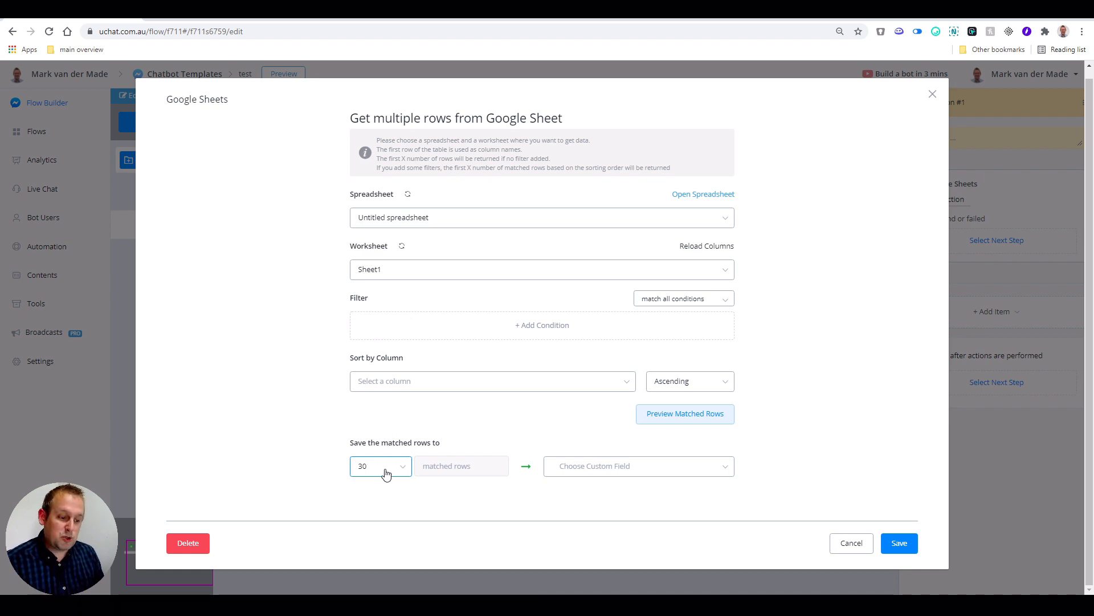
{"action": "left_click", "coordinate": [633, 472]}
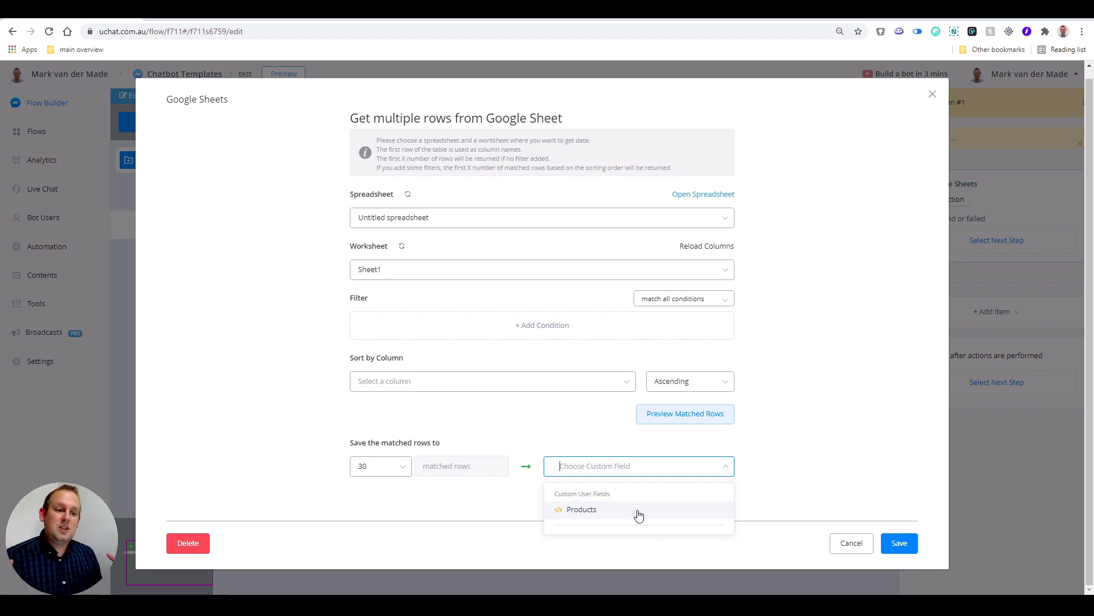
- Store matched rows in the Products field, preview both product rows, and save the action
{"action": "left_click", "coordinate": [209, 19]}
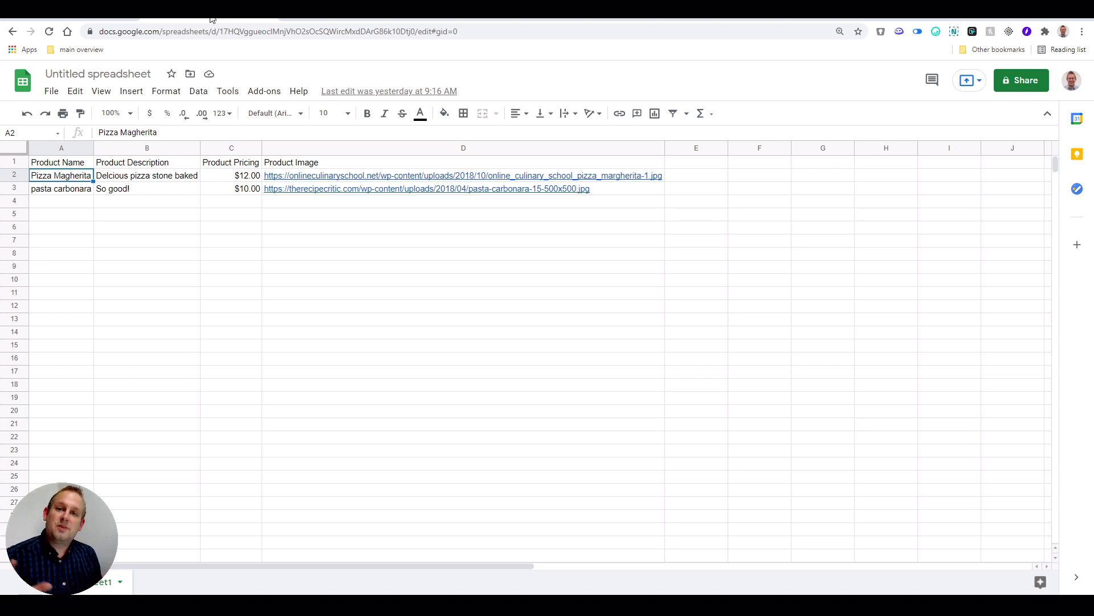
{"action": "left_click", "coordinate": [114, 21]}
{"action": "left_click", "coordinate": [599, 511]}
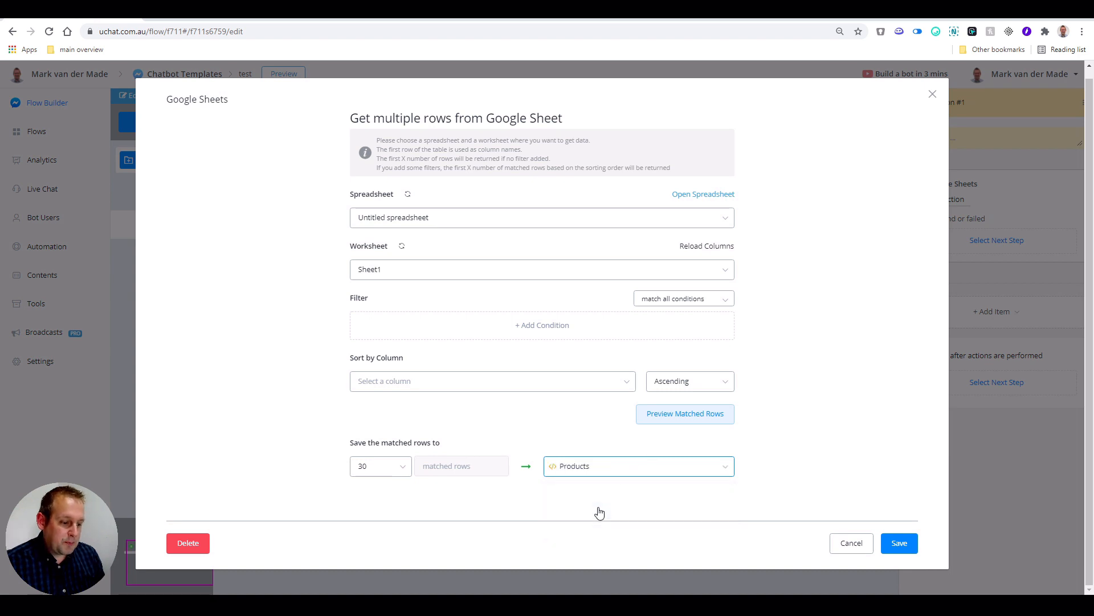
{"action": "left_click", "coordinate": [700, 420]}
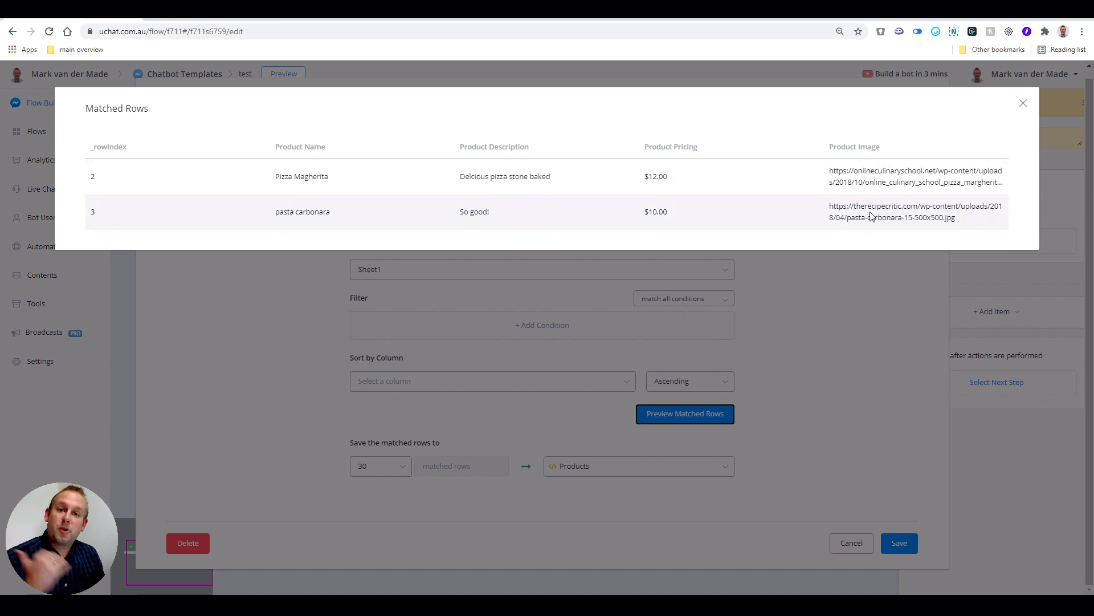
{"action": "left_click", "coordinate": [1024, 102]}
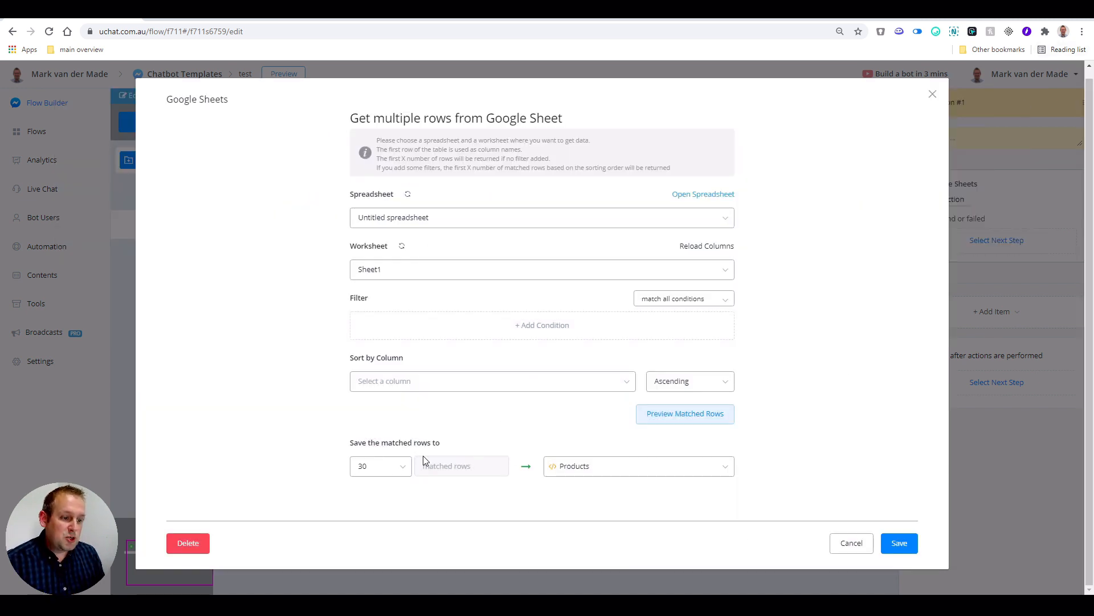
{"action": "left_click", "coordinate": [898, 543]}
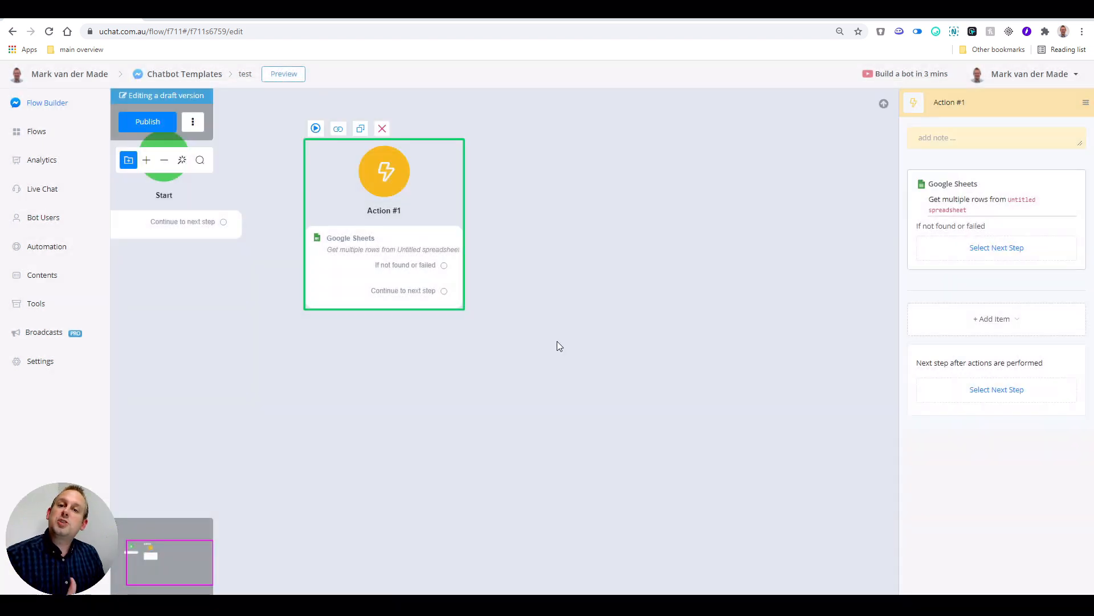
- Connect a new Send Message step to Action #1's continue path and add a For Each card item
{"action": "left_click_drag", "start_coordinate": [533, 360], "coordinate": [450, 420]}
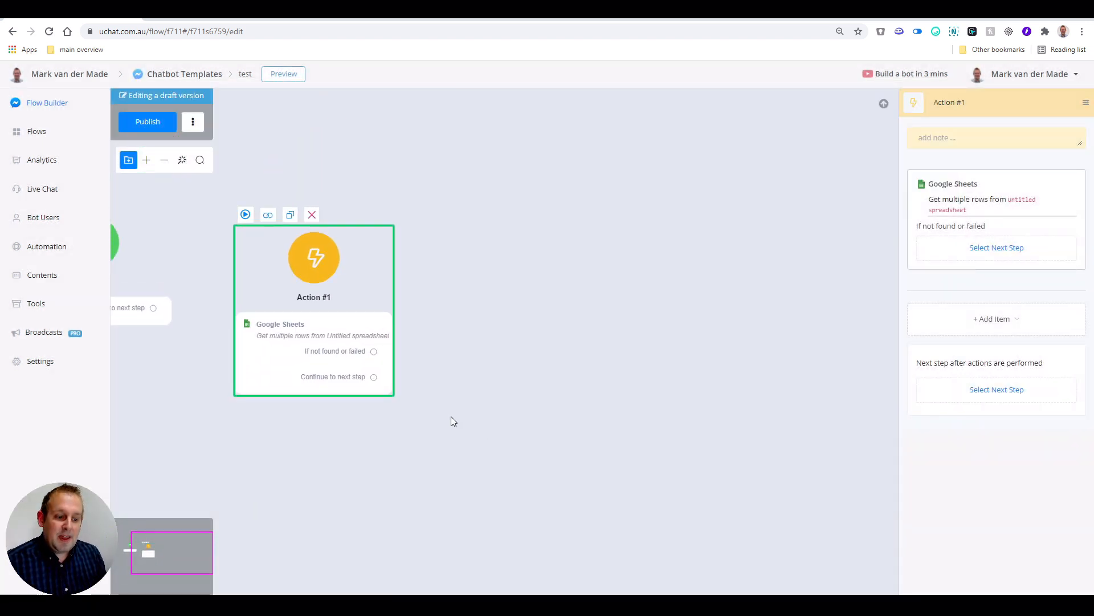
{"action": "left_click_drag", "start_coordinate": [374, 379], "coordinate": [526, 294]}
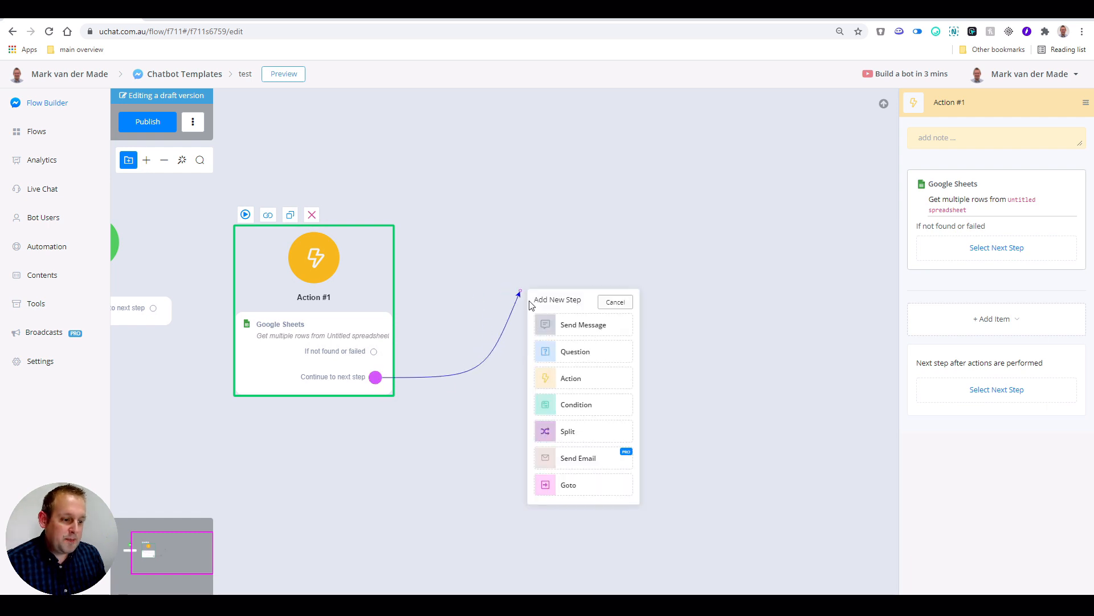
{"action": "left_click", "coordinate": [607, 326]}
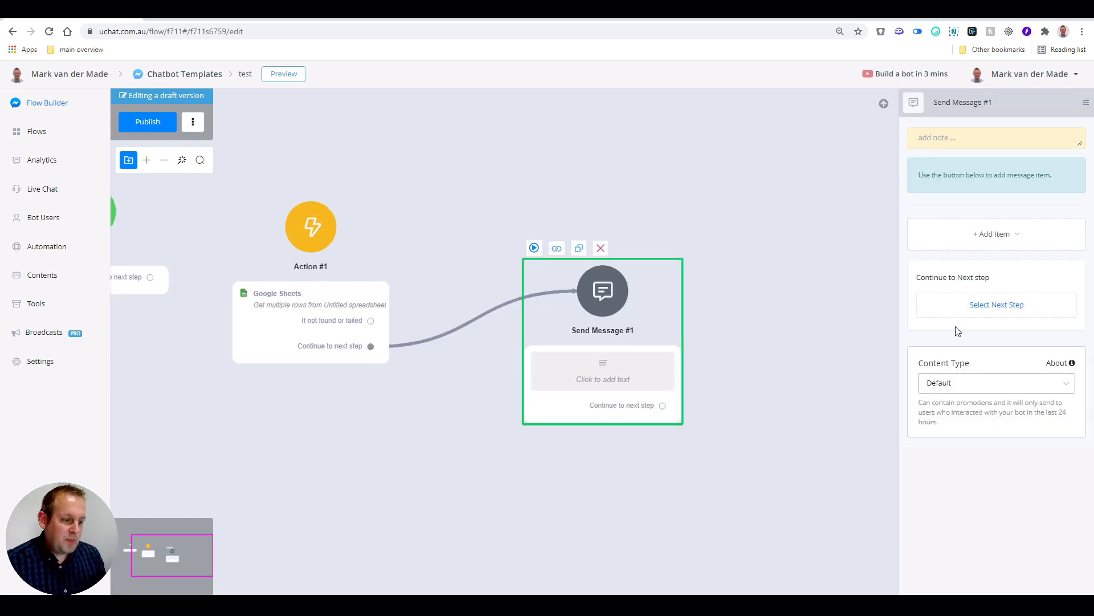
{"action": "left_click", "coordinate": [983, 234]}
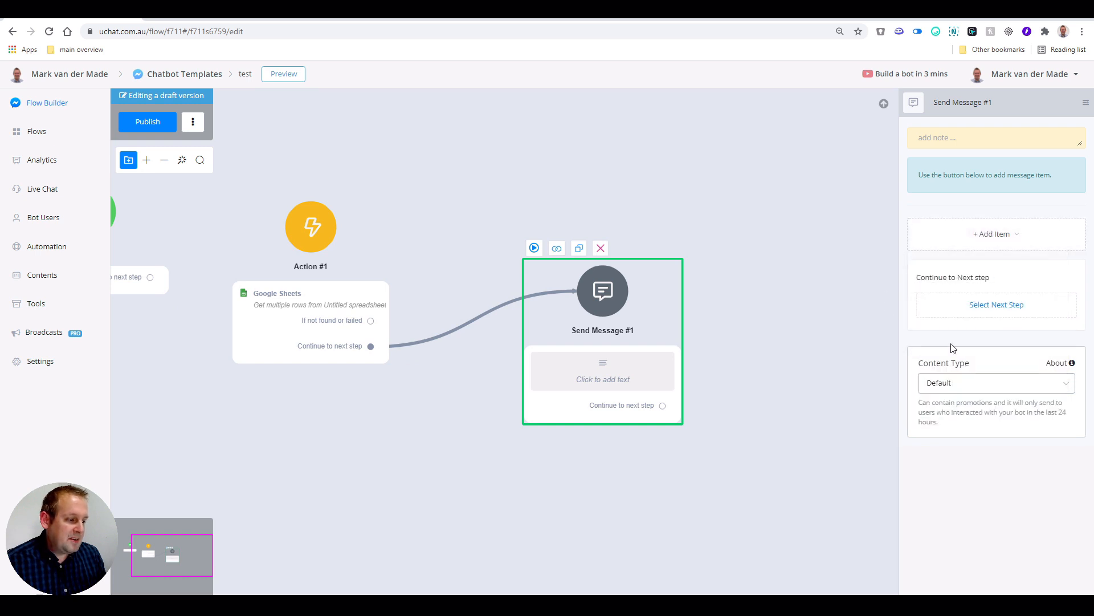
{"action": "mouse_move", "coordinate": [969, 242]}
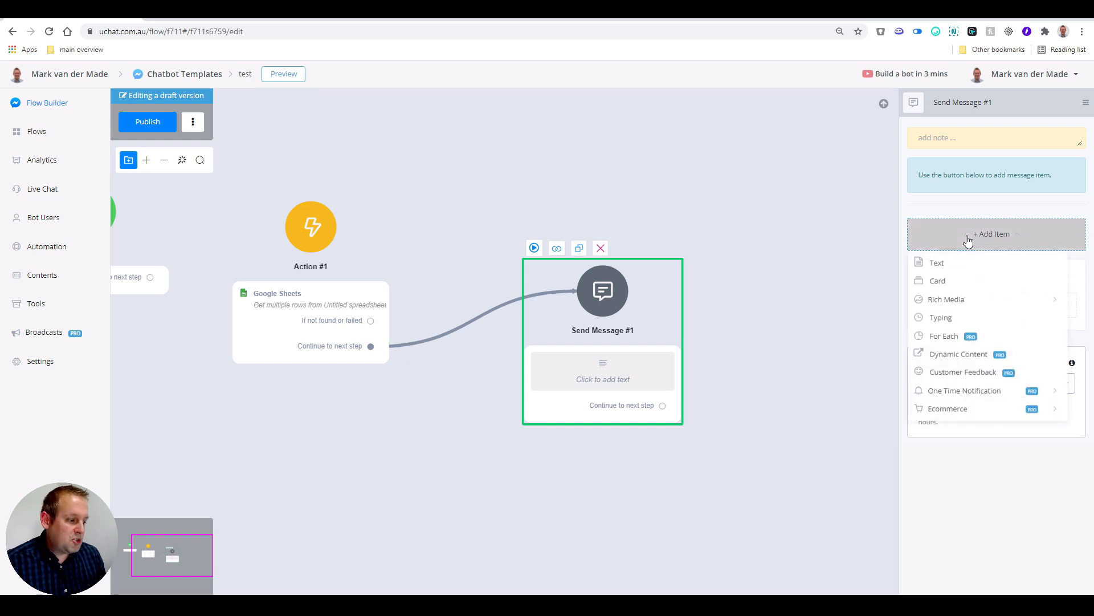
{"action": "left_click", "coordinate": [944, 339]}
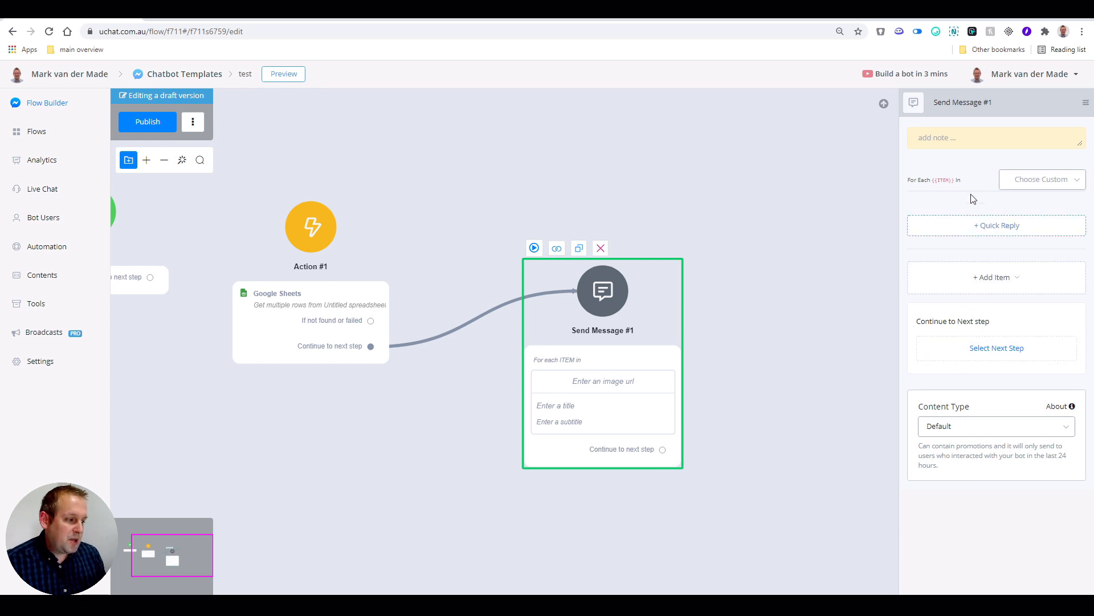
- Choose Products as the custom field the For Each cards iterate over
{"action": "left_click", "coordinate": [1041, 181]}
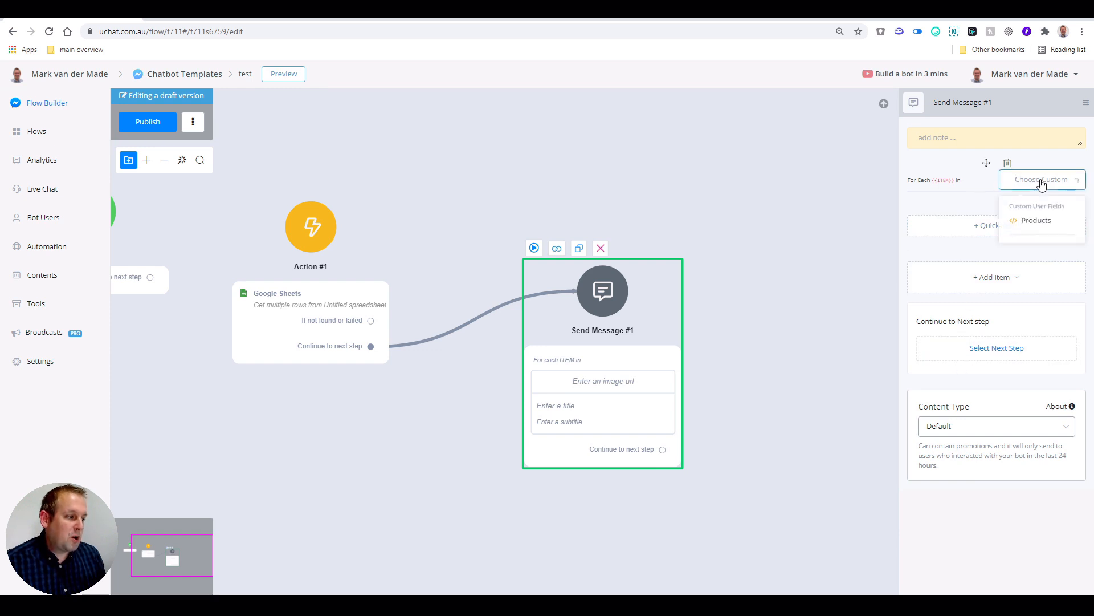
{"action": "left_click", "coordinate": [1038, 223]}
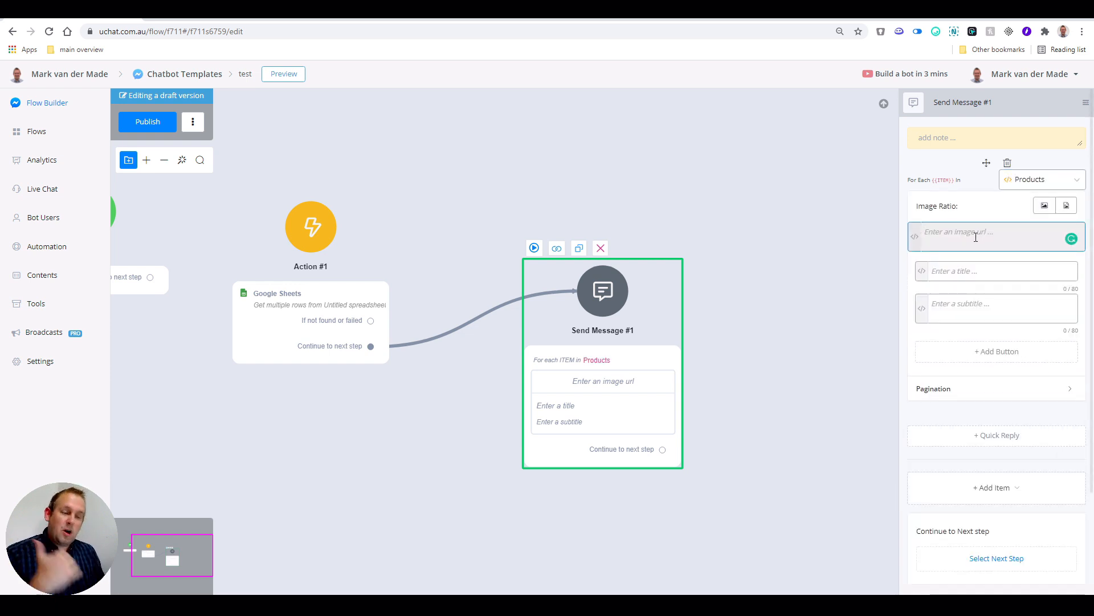
- Set the card image URL to the ITEM's Product Image value, then check the spreadsheet's column names
{"action": "left_click", "coordinate": [915, 236]}
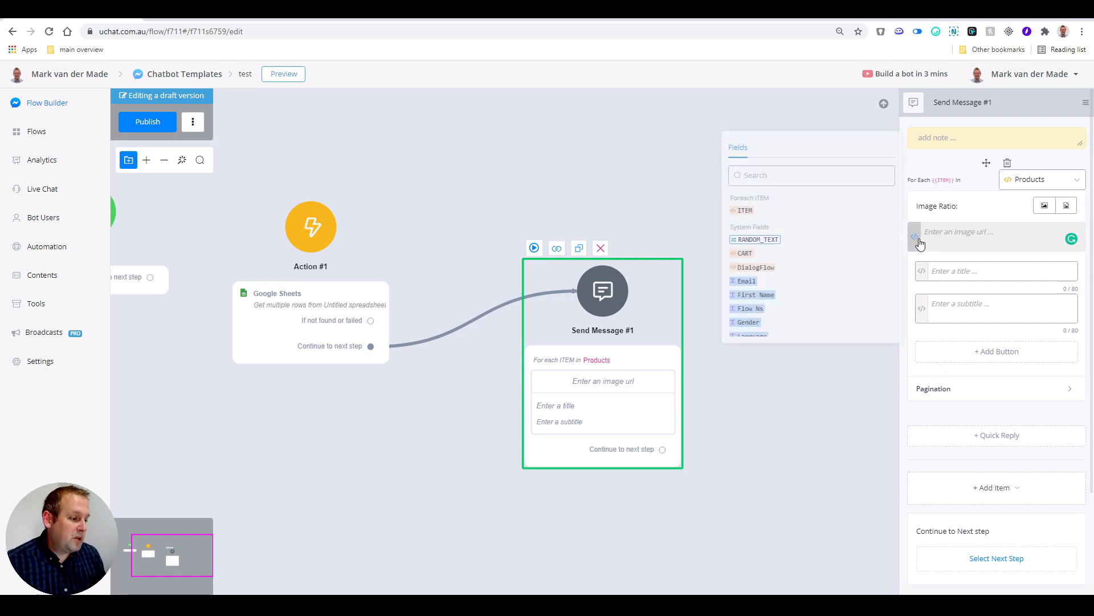
{"action": "left_click", "coordinate": [744, 211]}
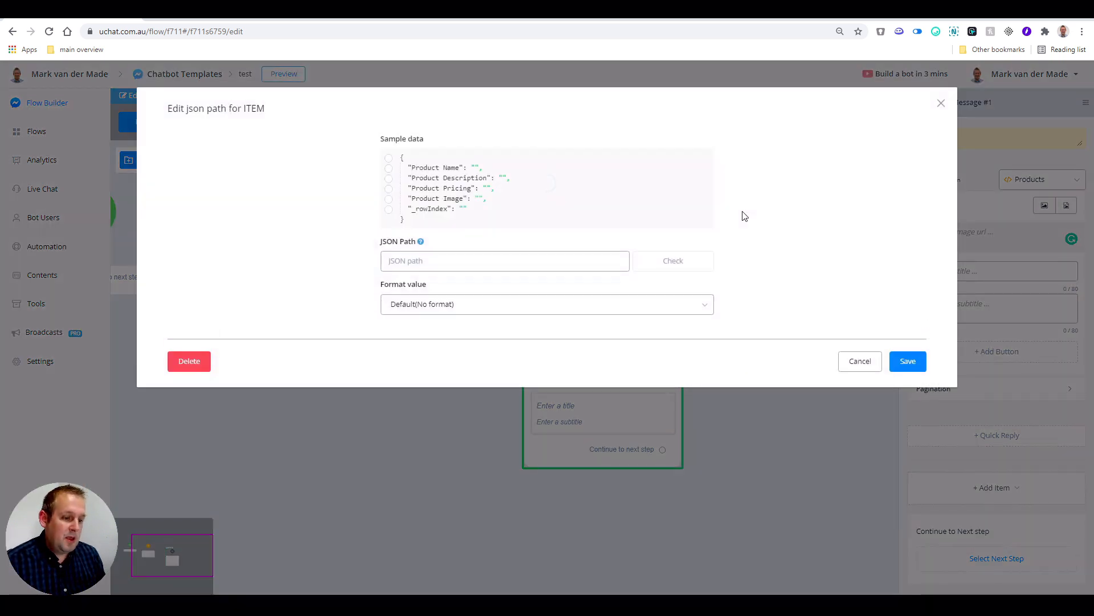
{"action": "left_click", "coordinate": [388, 199]}
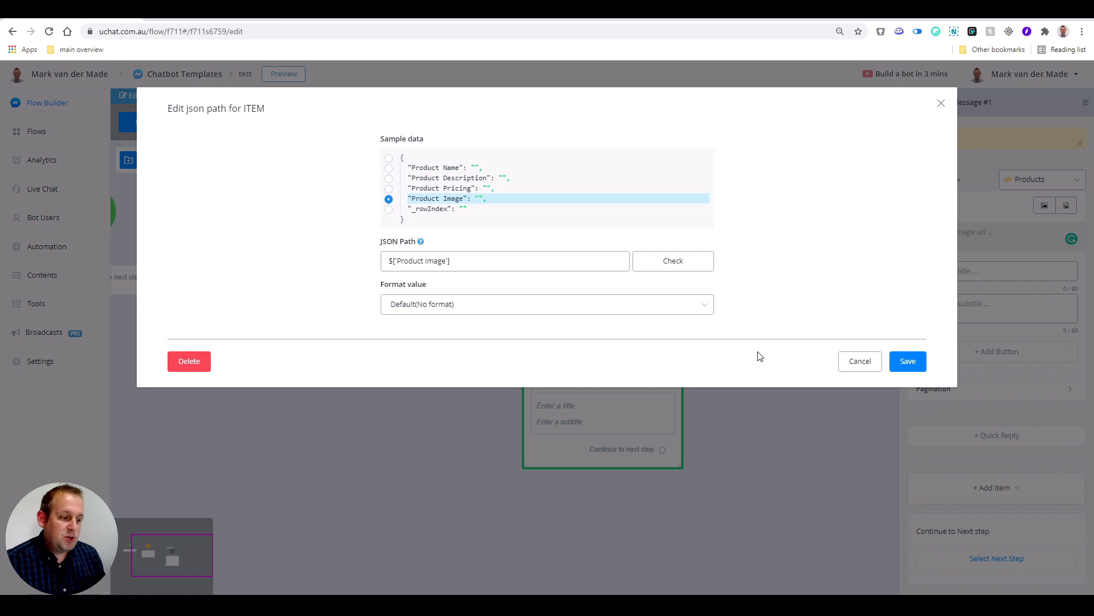
{"action": "left_click", "coordinate": [908, 363]}
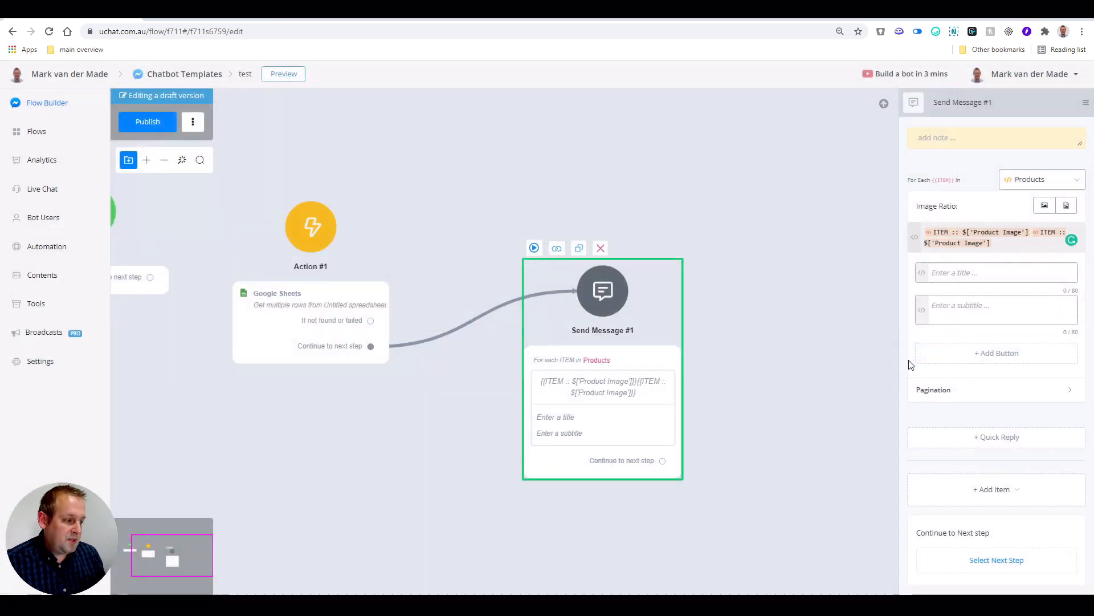
{"action": "left_click", "coordinate": [994, 274]}
{"action": "left_click", "coordinate": [204, 17]}
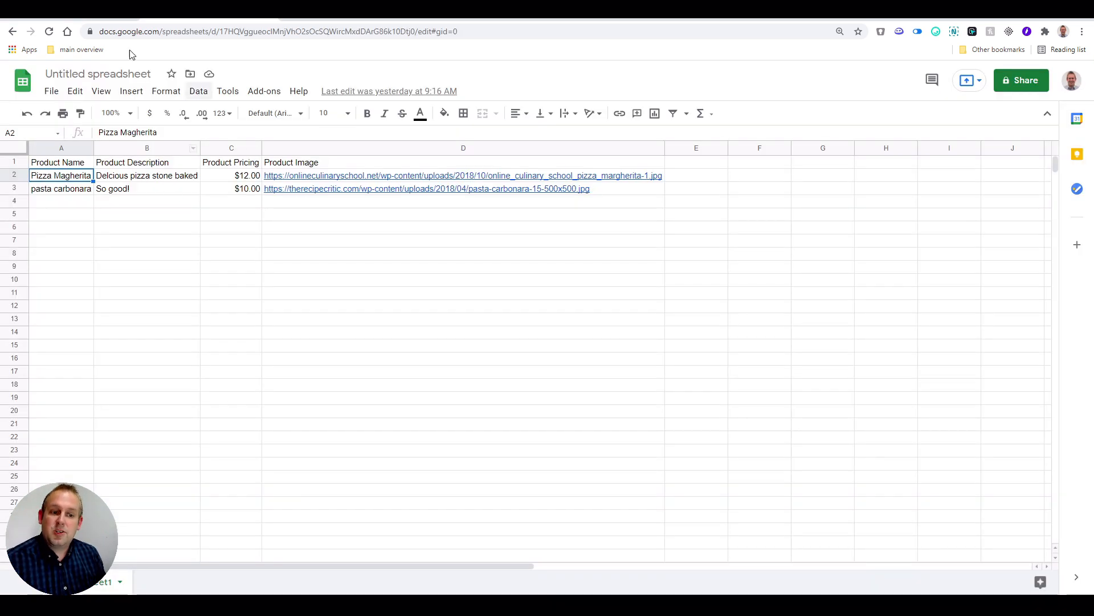
{"action": "left_click", "coordinate": [92, 16]}
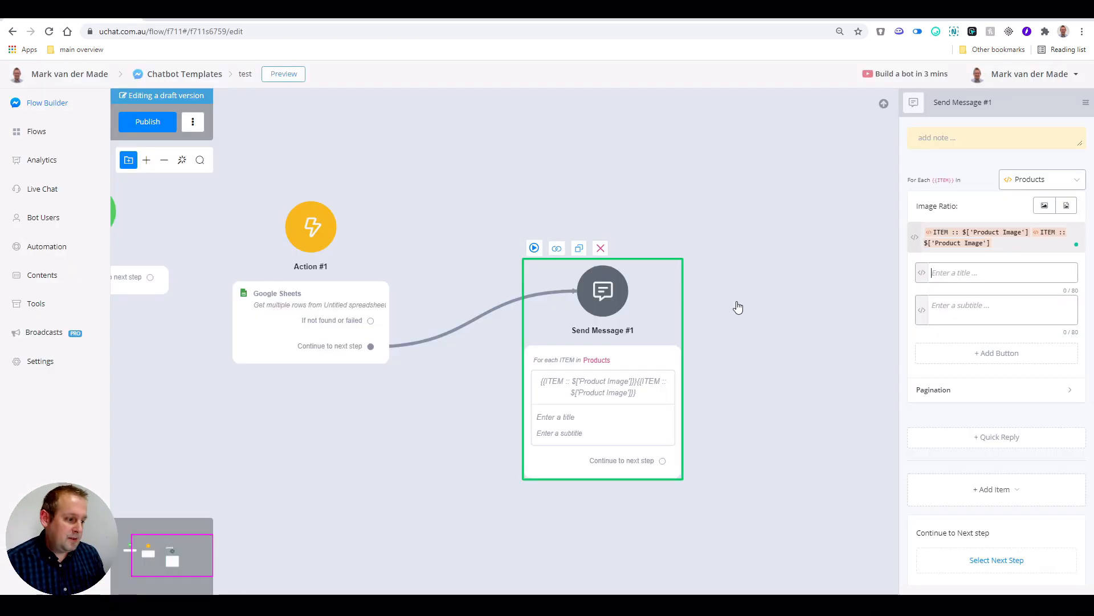
{"action": "left_click", "coordinate": [922, 272]}
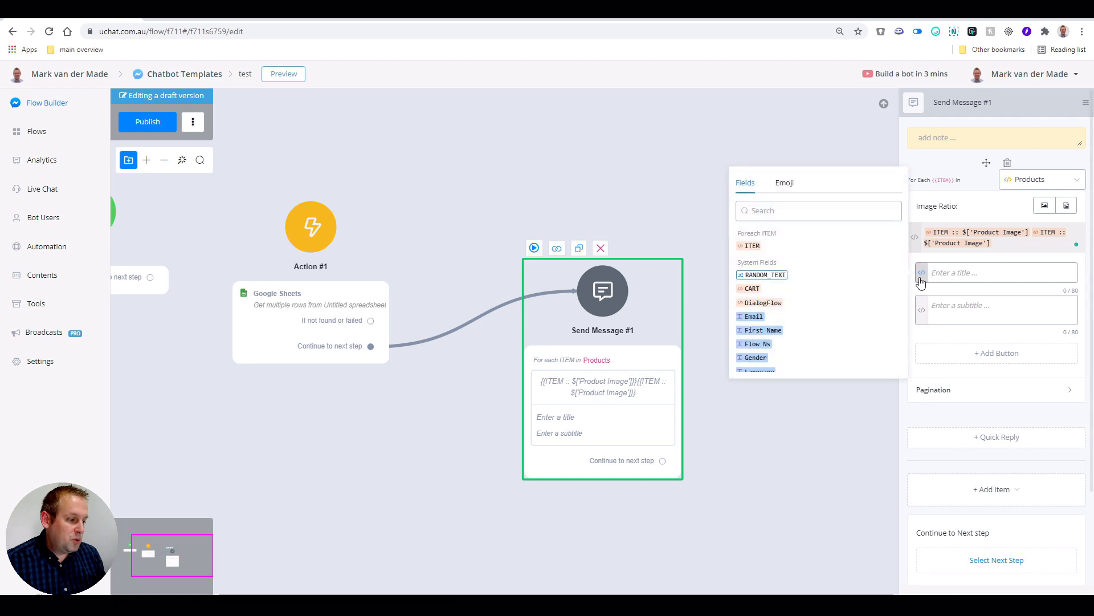
{"action": "left_click", "coordinate": [751, 246]}
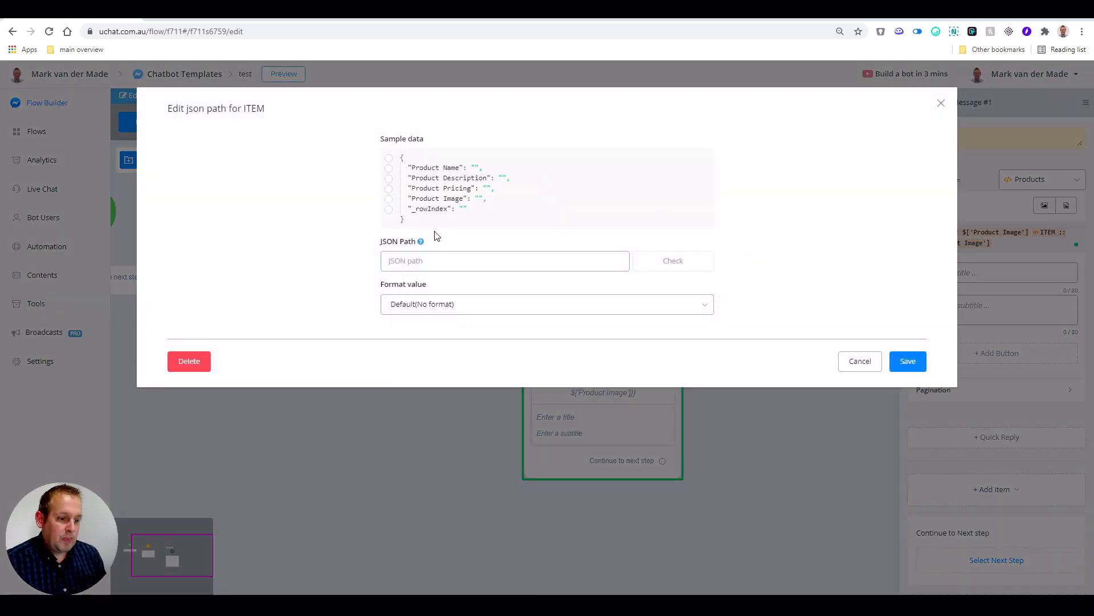
{"action": "left_click", "coordinate": [388, 167]}
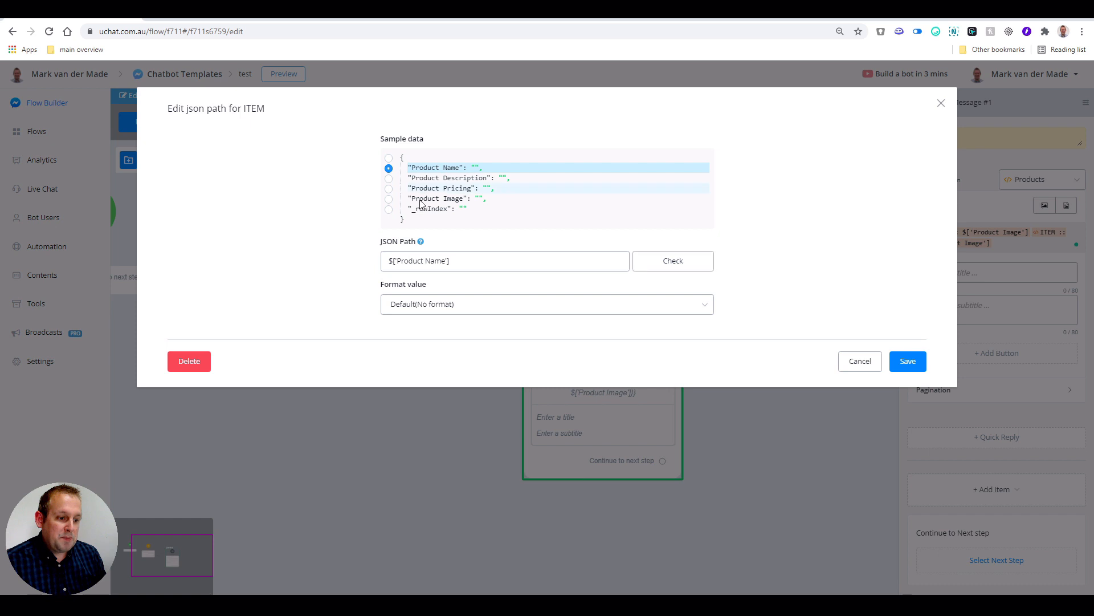
{"action": "left_click", "coordinate": [907, 362]}
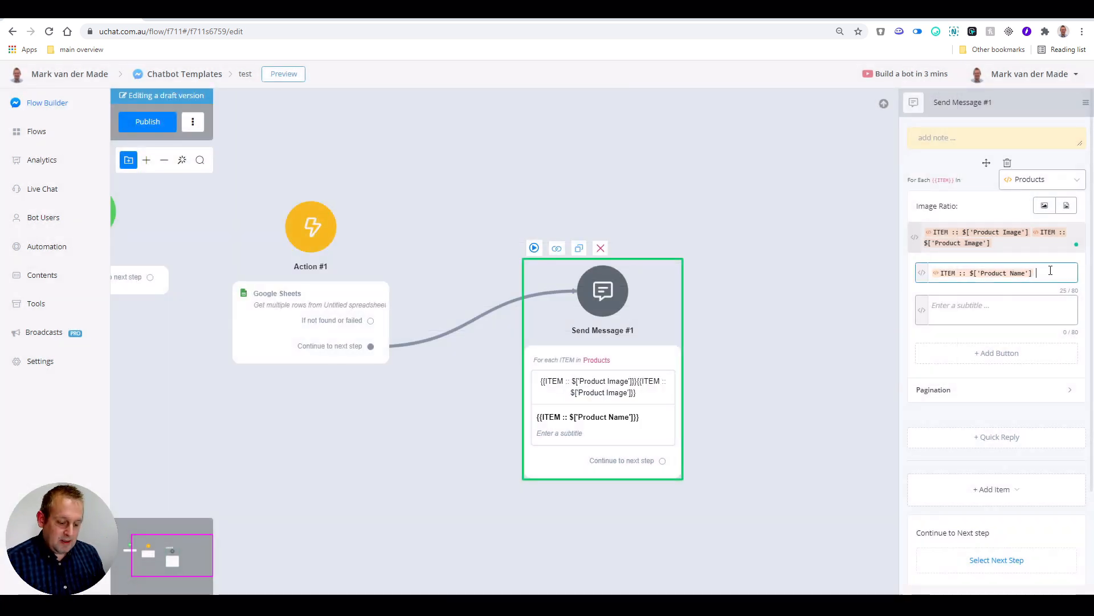
{"action": "type", "text": "$"}
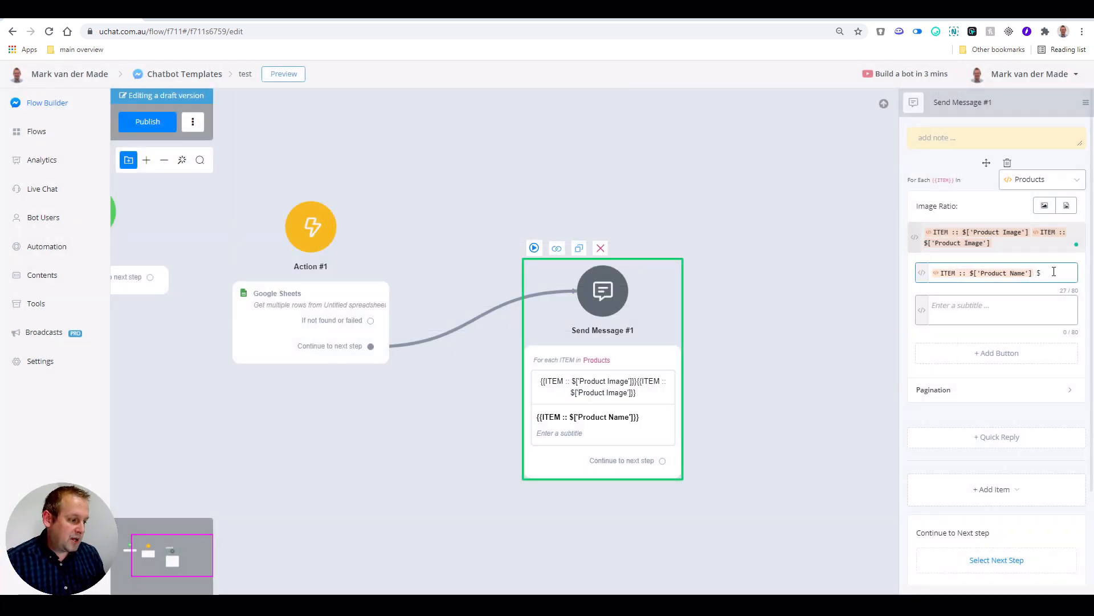
{"action": "key", "text": "BackSpace"}
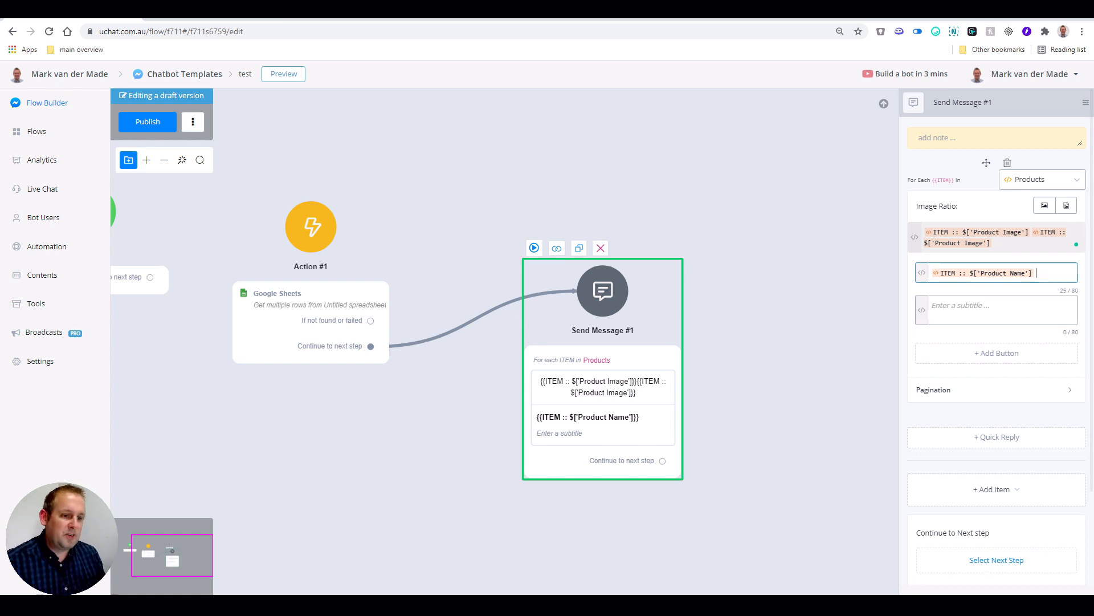
{"action": "left_click", "coordinate": [225, 19]}
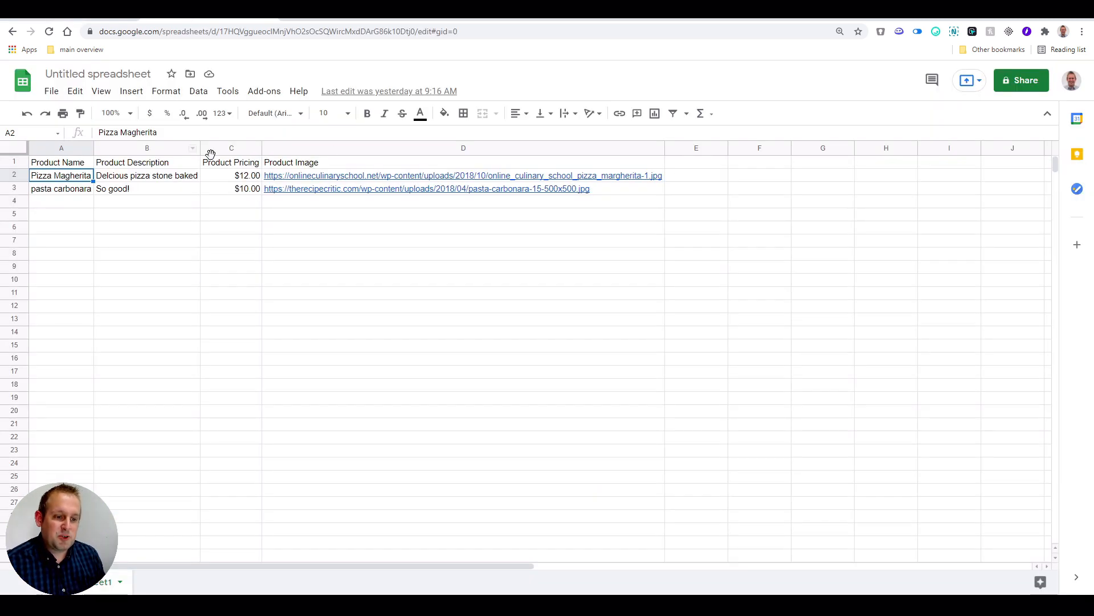
{"action": "left_click", "coordinate": [76, 13]}
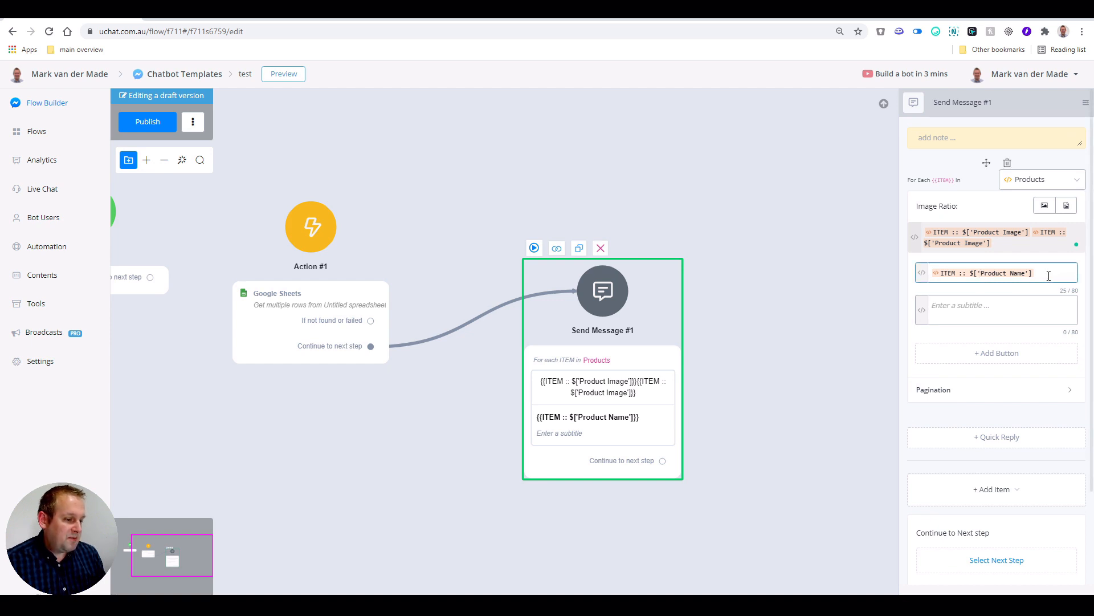
{"action": "left_click", "coordinate": [283, 18]}
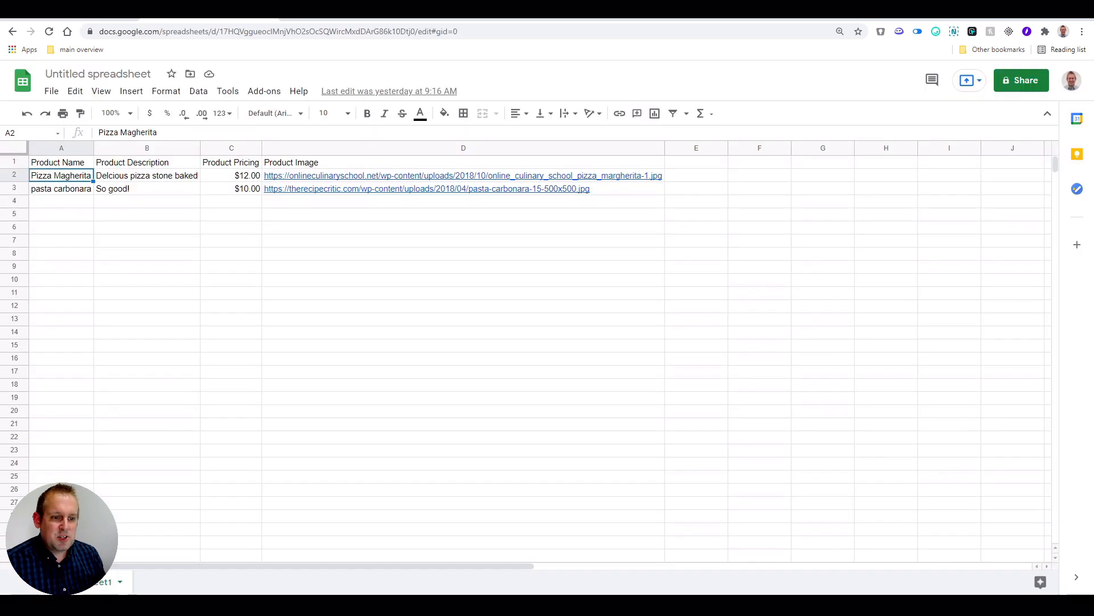
{"action": "left_click", "coordinate": [230, 180]}
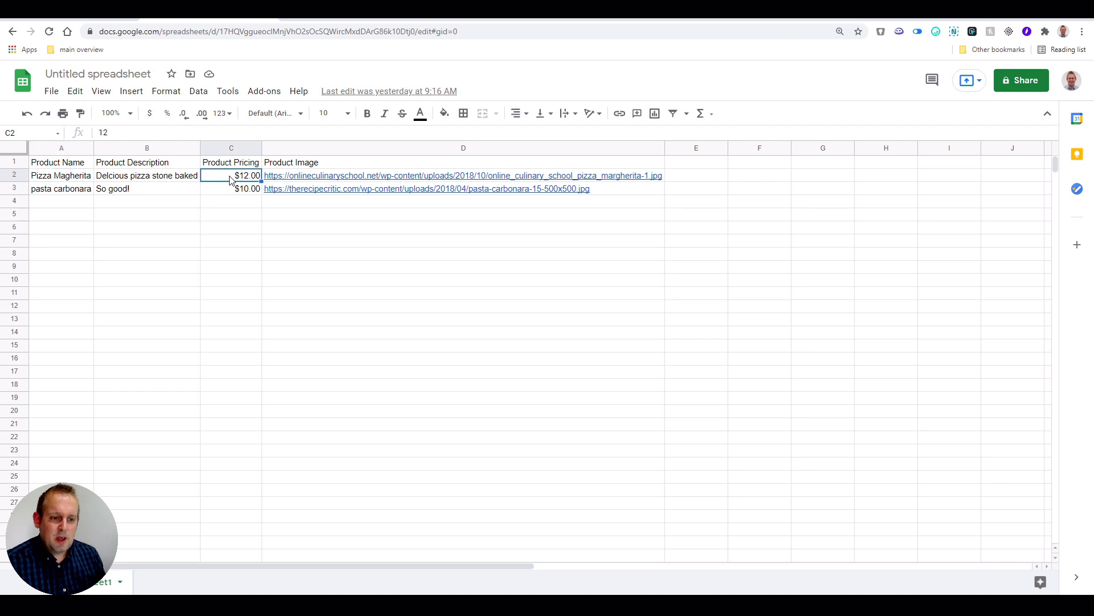
{"action": "left_click", "coordinate": [108, 19]}
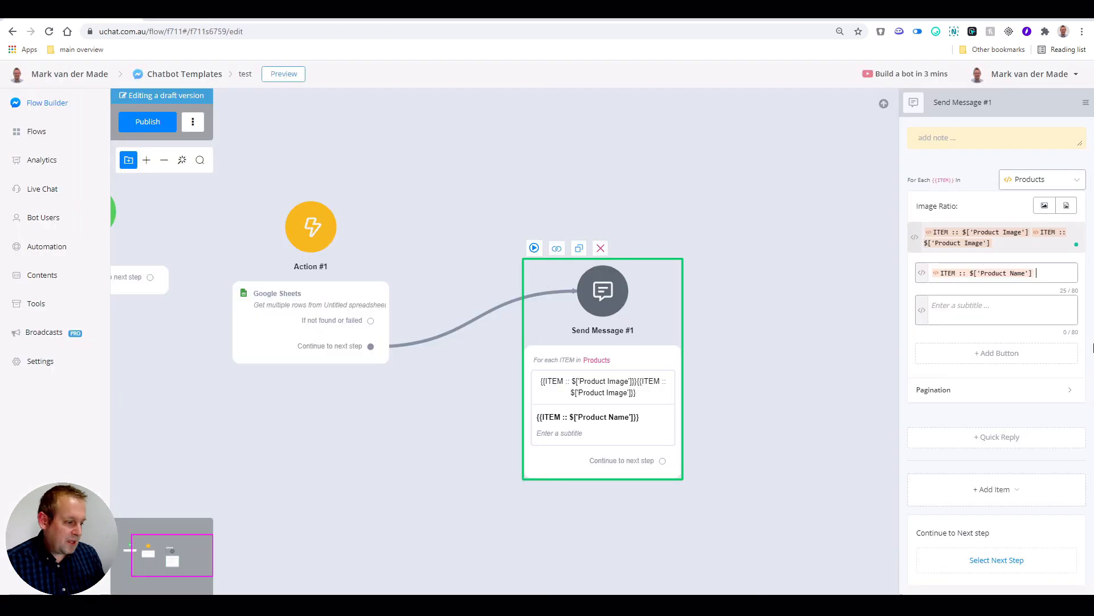
- Insert the ITEM's Product Pricing field into the card title after the $ sign
{"action": "left_click", "coordinate": [1037, 278]}
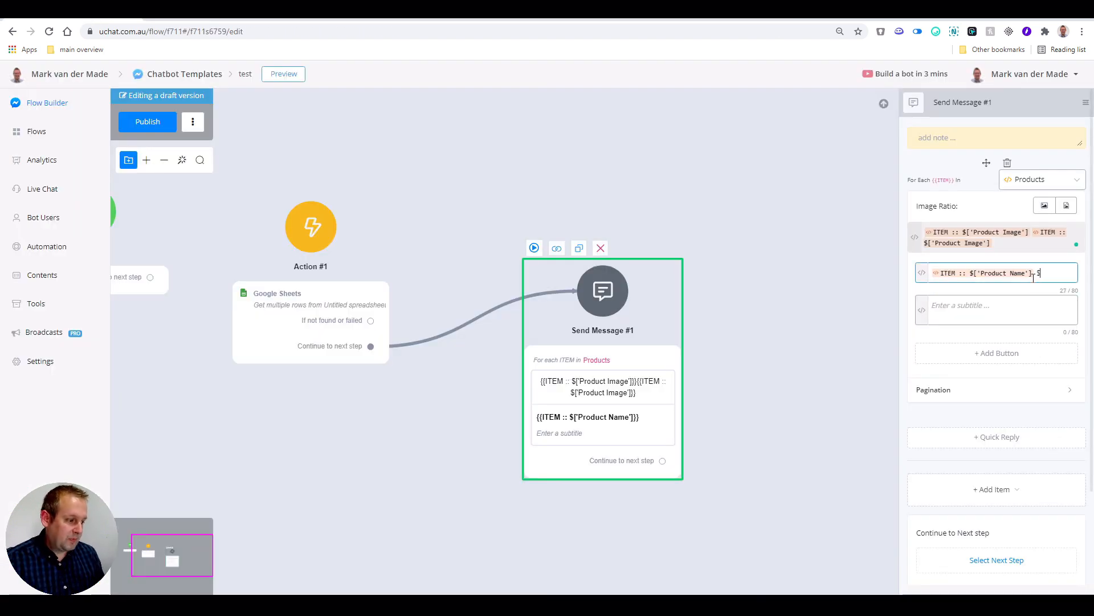
{"action": "left_click", "coordinate": [923, 279]}
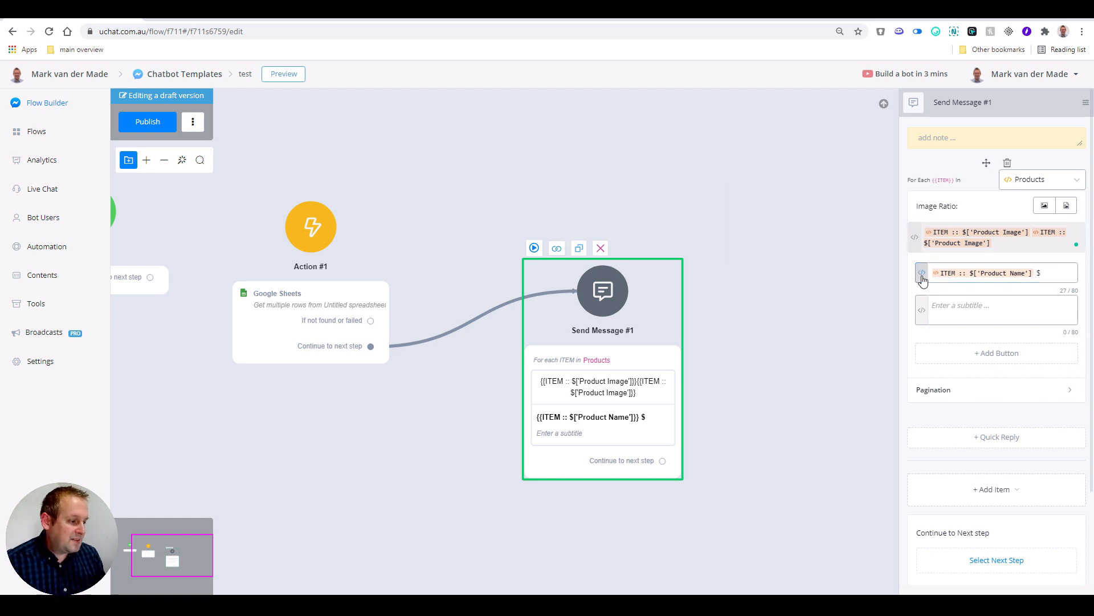
{"action": "left_click", "coordinate": [753, 246]}
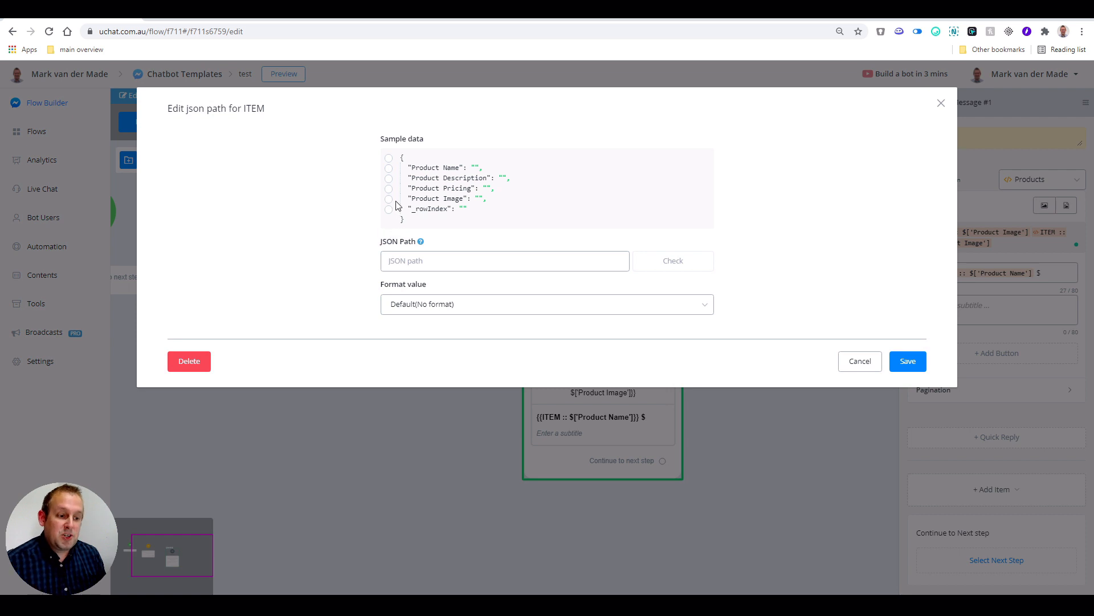
{"action": "left_click", "coordinate": [389, 189]}
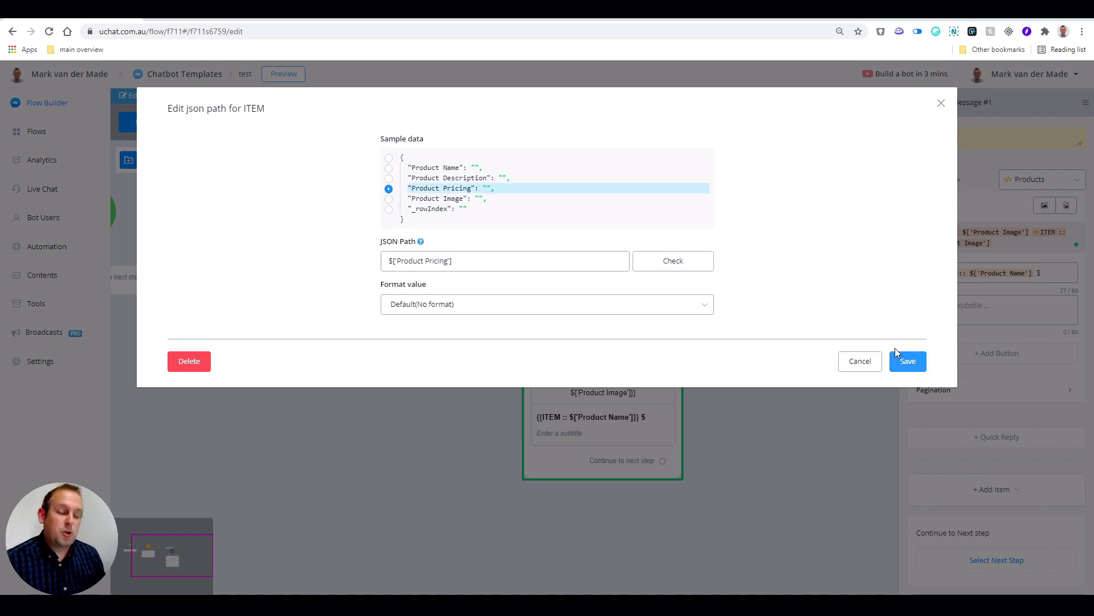
{"action": "left_click", "coordinate": [908, 360]}
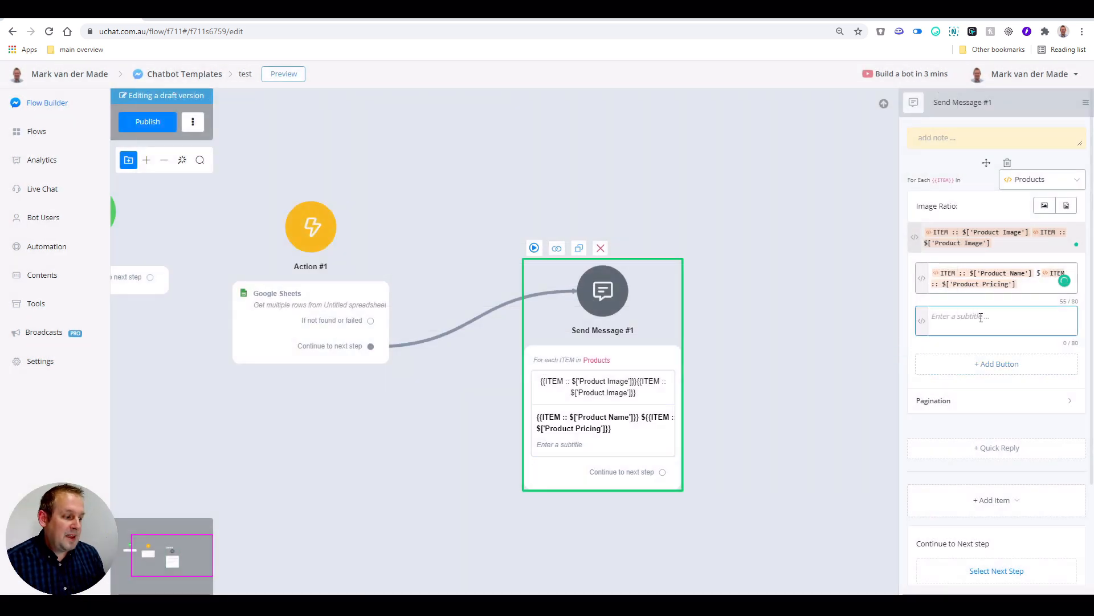
- Set the card subtitle to the ITEM's Product Description value and close the message settings
{"action": "left_click", "coordinate": [922, 323]}
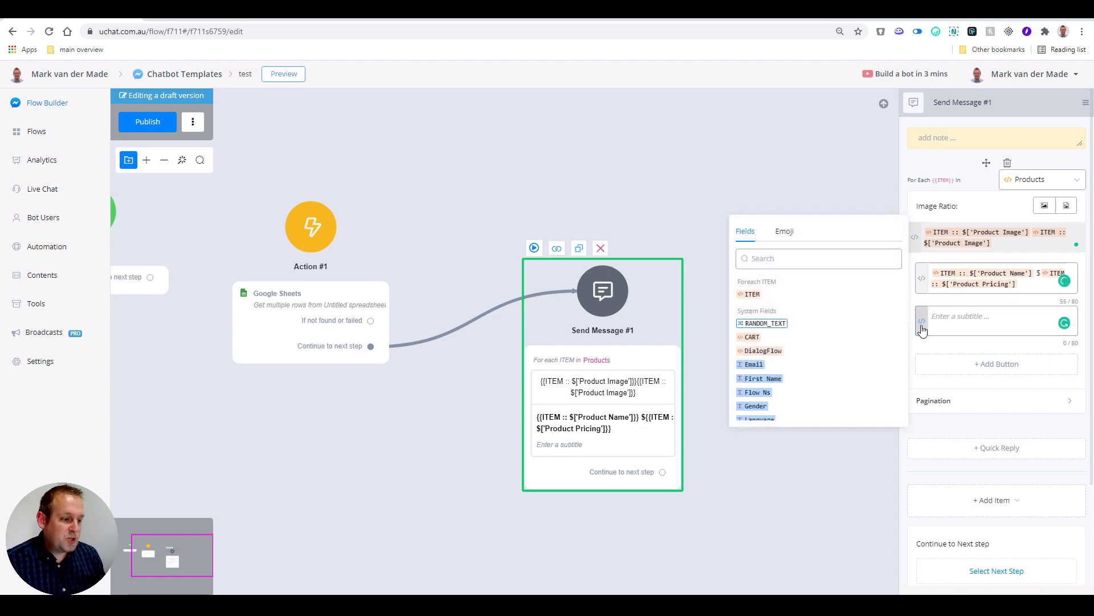
{"action": "left_click", "coordinate": [751, 294]}
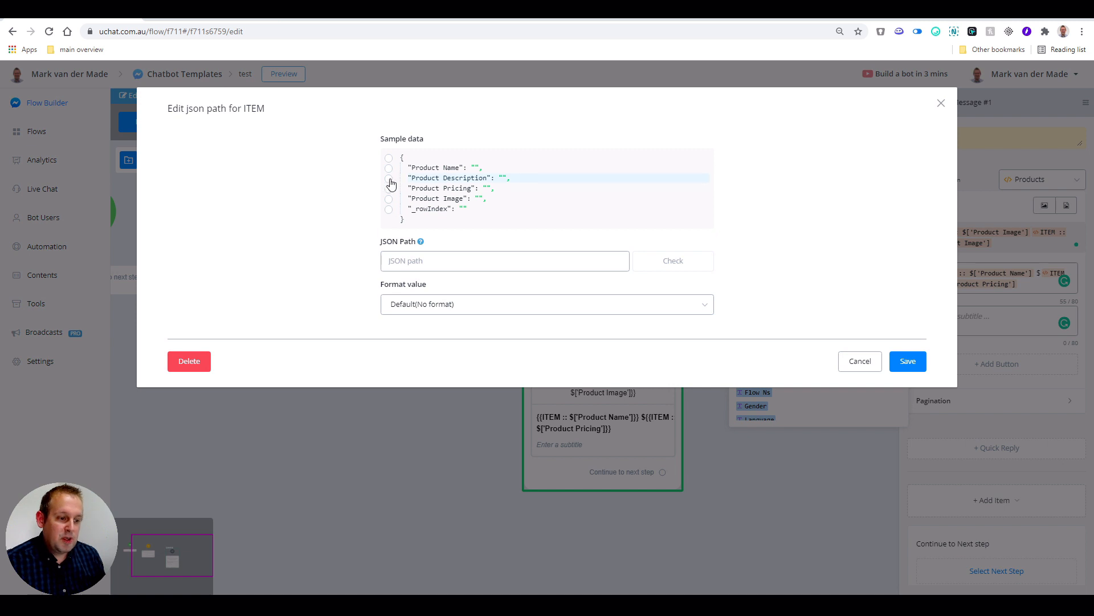
{"action": "left_click", "coordinate": [388, 179]}
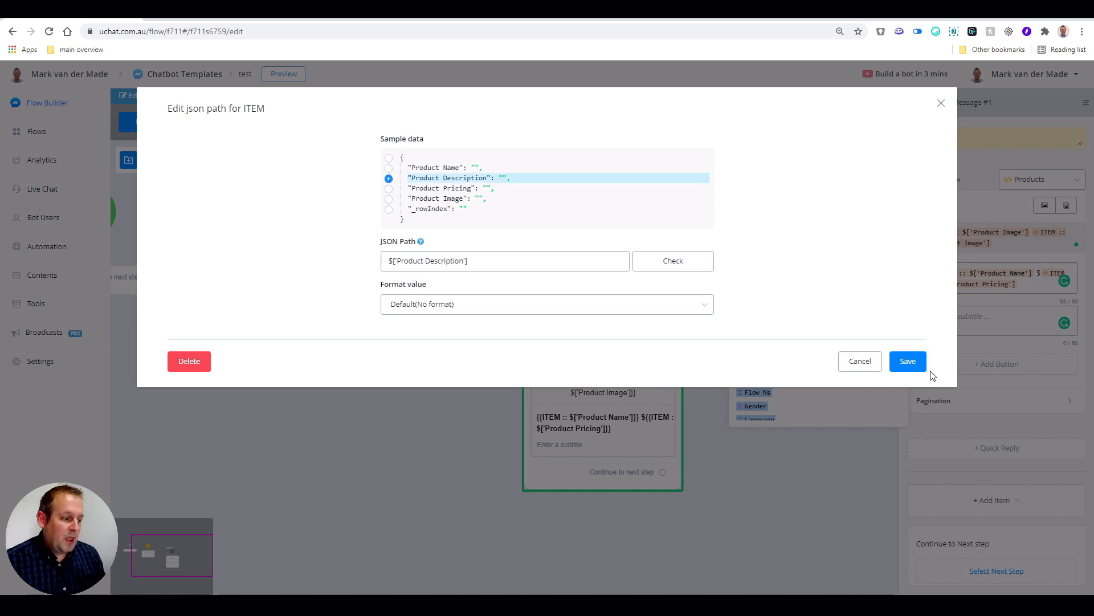
{"action": "left_click", "coordinate": [910, 362]}
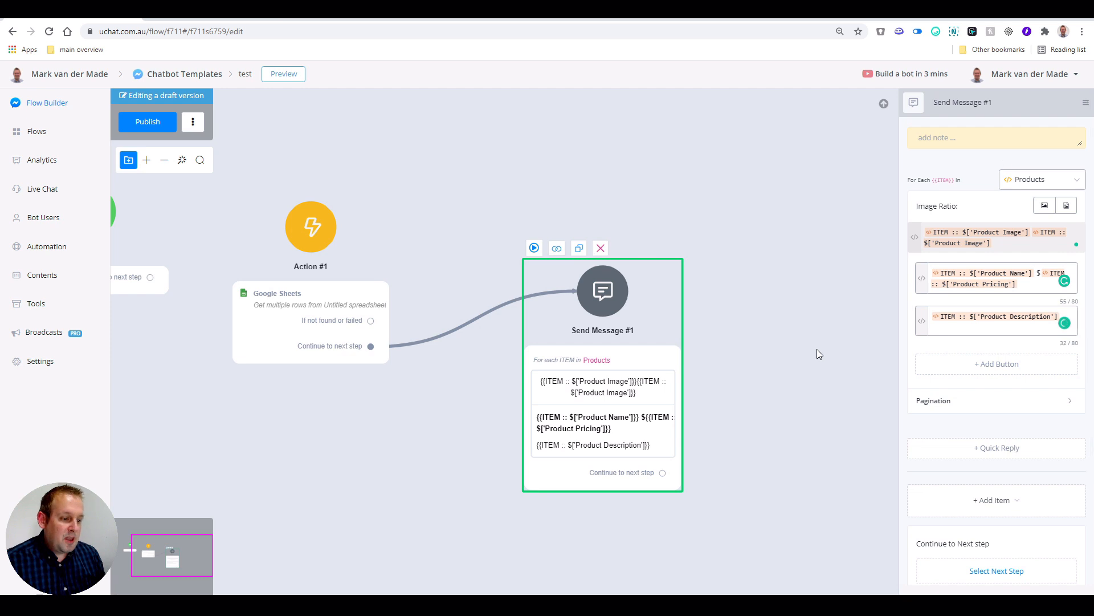
{"action": "left_click", "coordinate": [816, 353]}
- Move the Send Message #1 node aside and send the Action #1 flow preview to Messenger
{"action": "left_click_drag", "start_coordinate": [626, 352], "coordinate": [624, 323]}
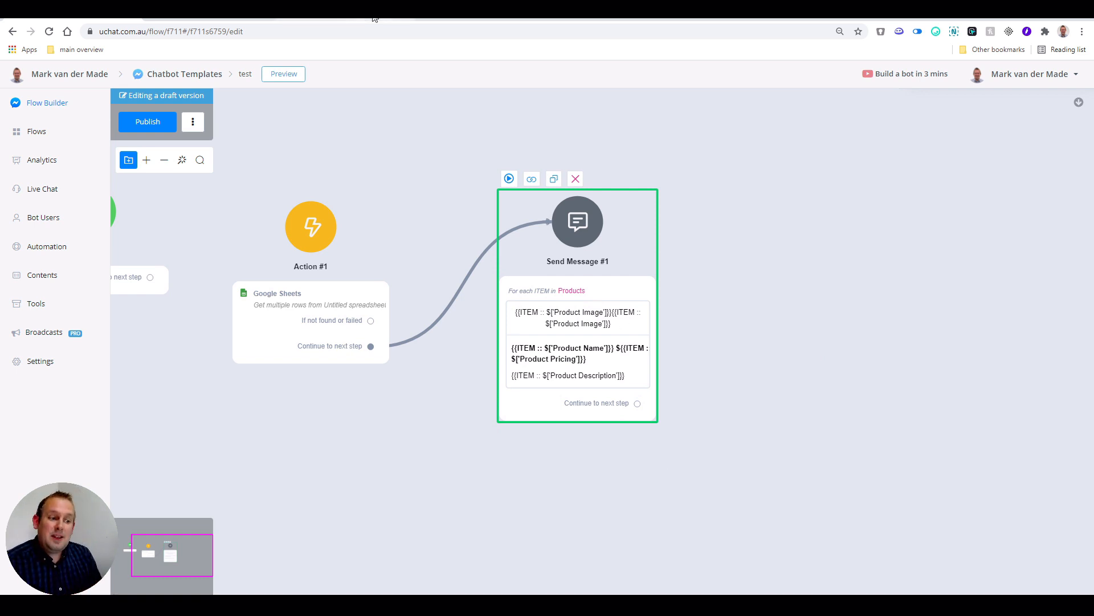
{"action": "left_click", "coordinate": [258, 237]}
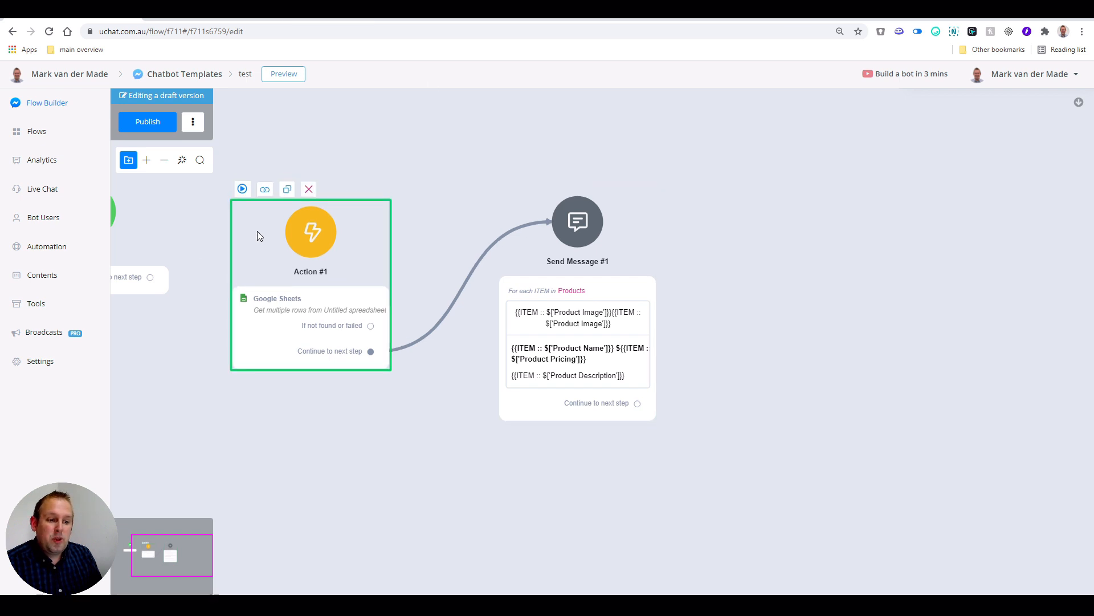
{"action": "left_click", "coordinate": [243, 189]}
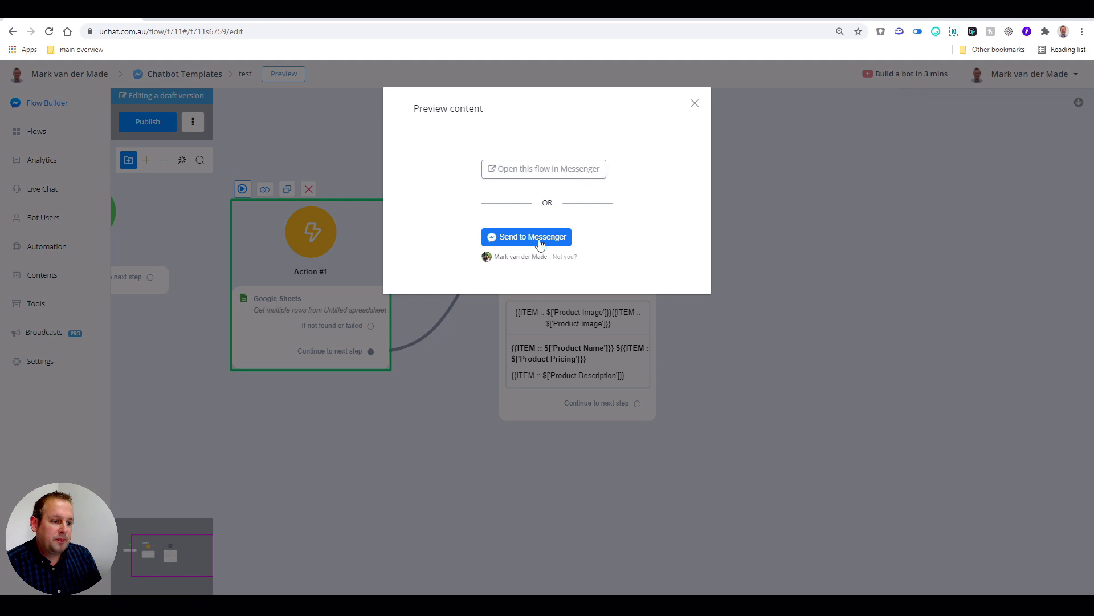
{"action": "left_click", "coordinate": [536, 239]}
- Check the Messenger carousel from Pizza Magherita $12.00 to pasta carbonara $10.00, then return to Google Sheets
{"action": "left_click", "coordinate": [321, 20]}
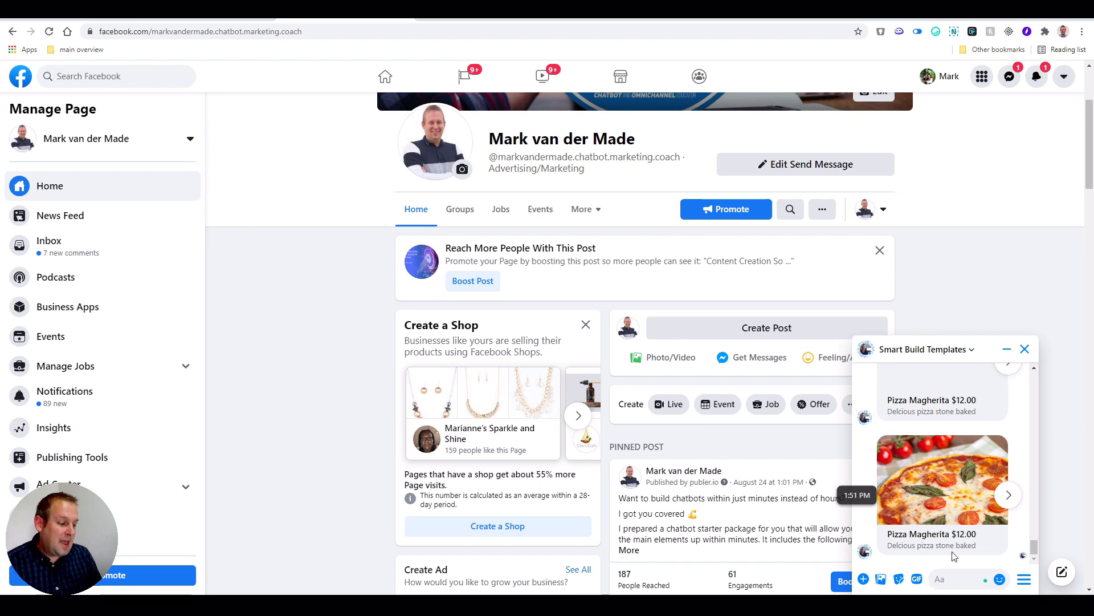
{"action": "left_click", "coordinate": [1011, 494]}
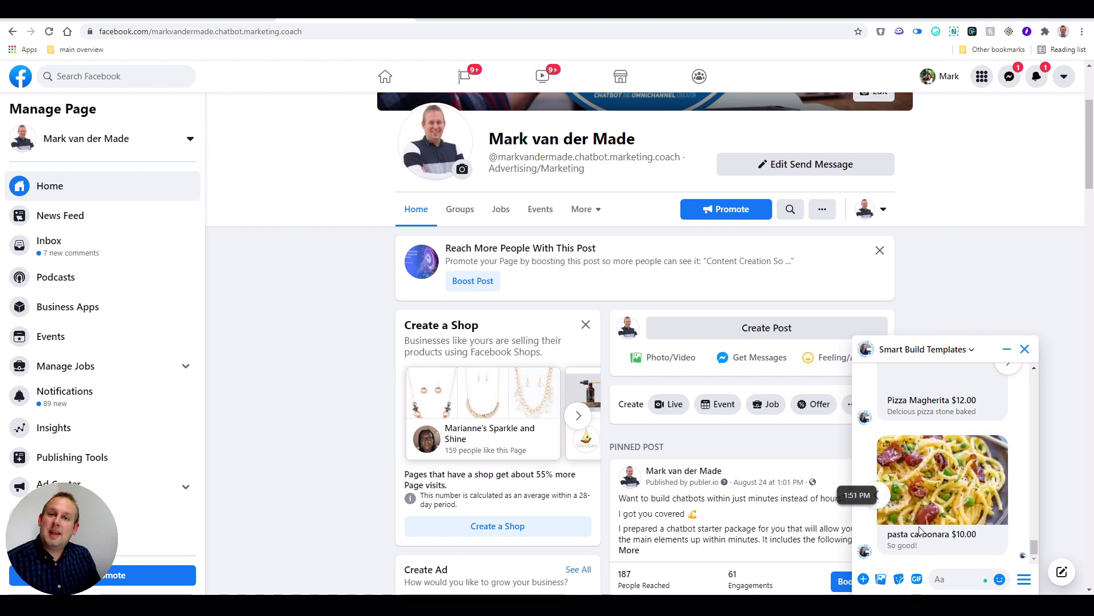
{"action": "left_click", "coordinate": [226, 17]}
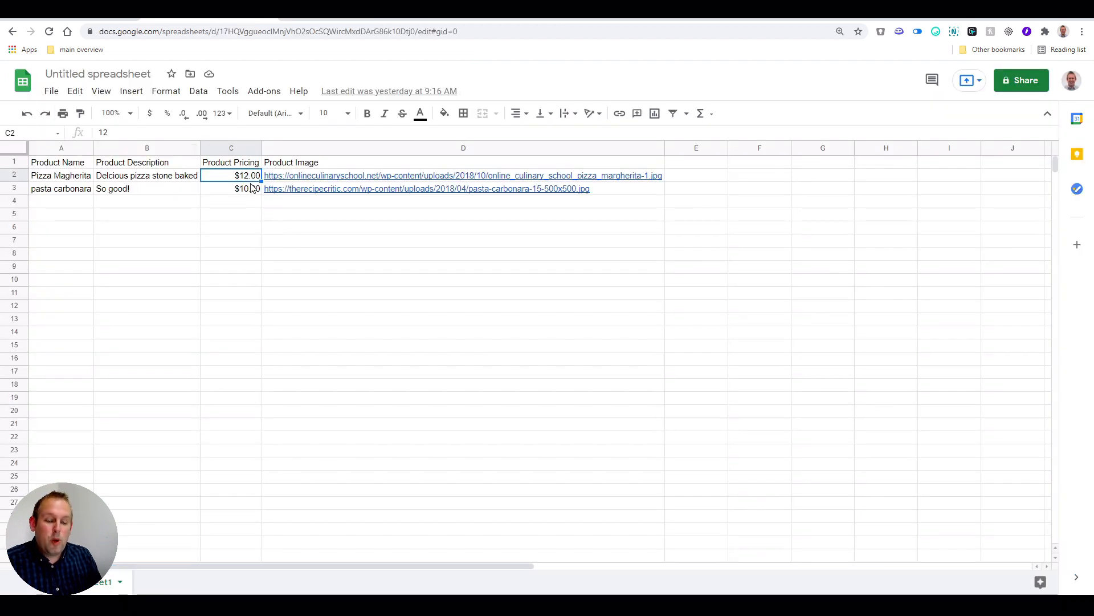